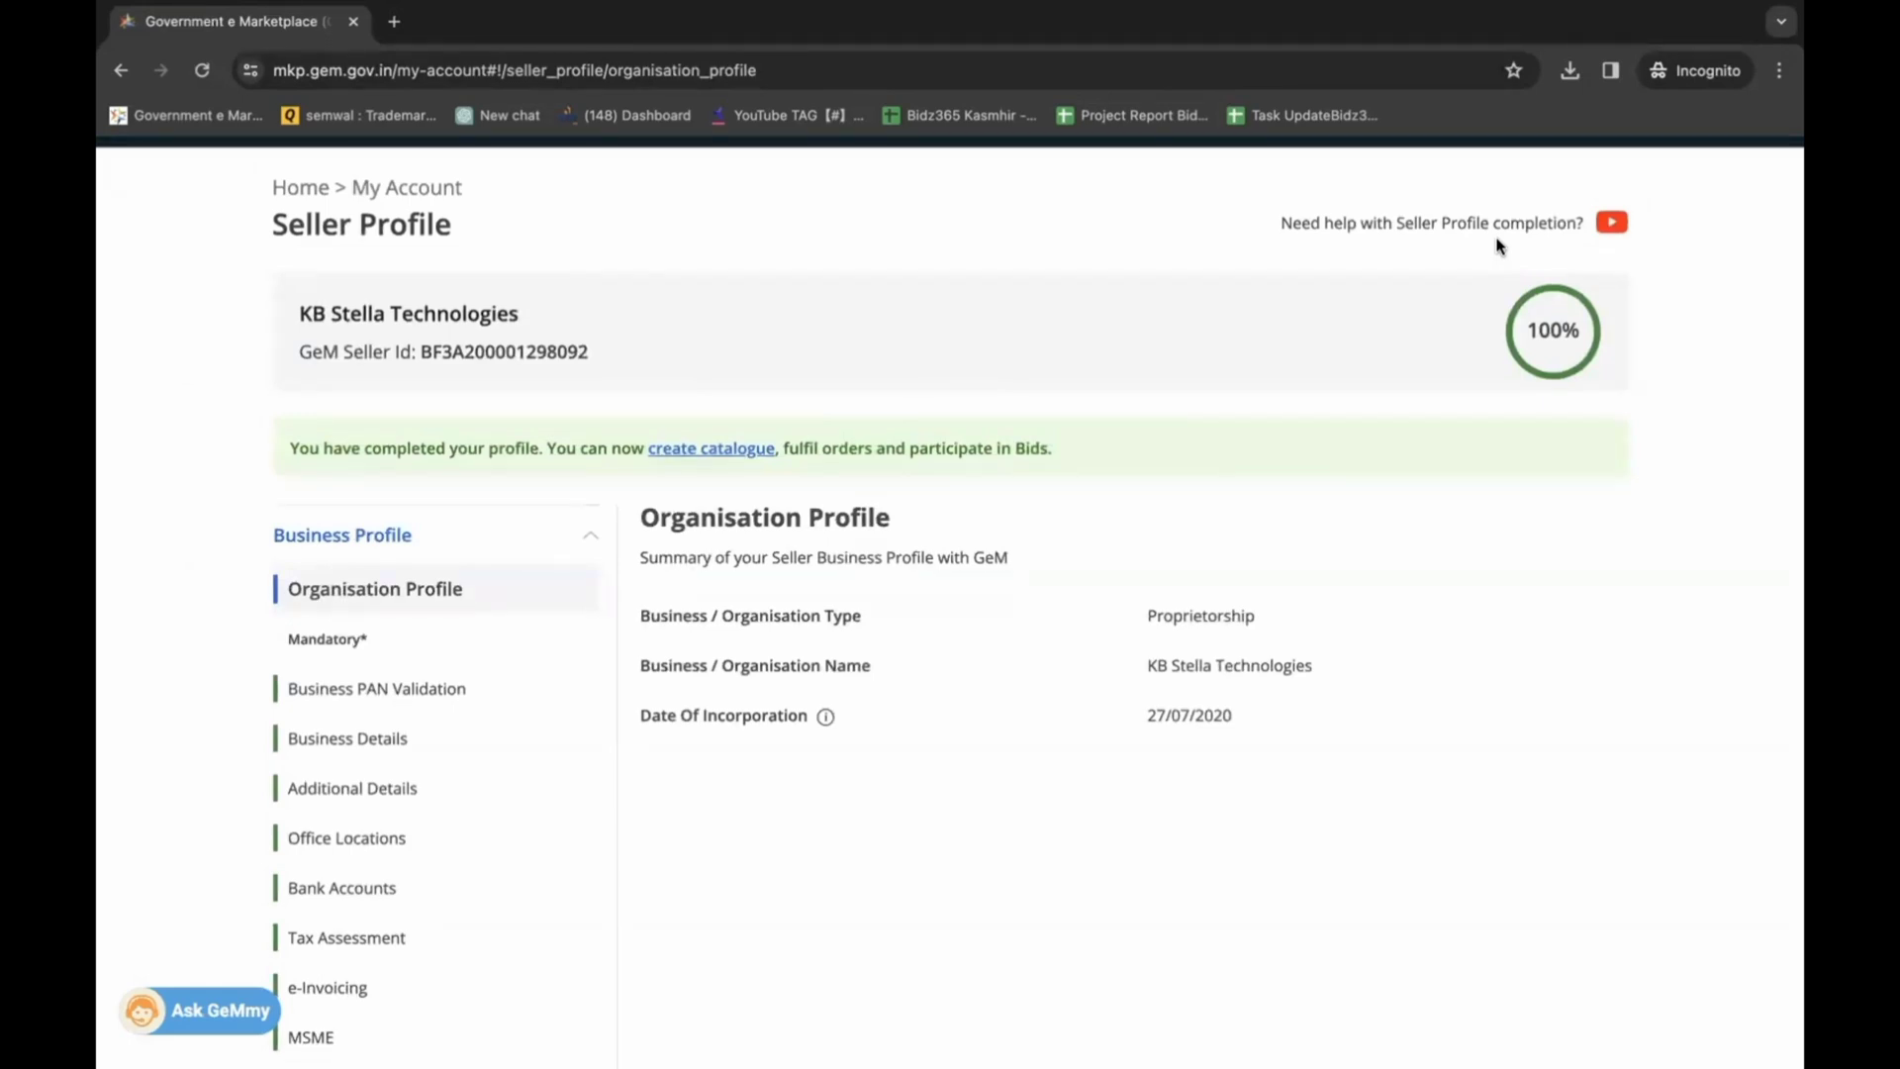
Step: Create a new vendor assessment request from the seller profile and initiate it as Manufacturers or OEMs
scroll(1277, 433, "down", 6)
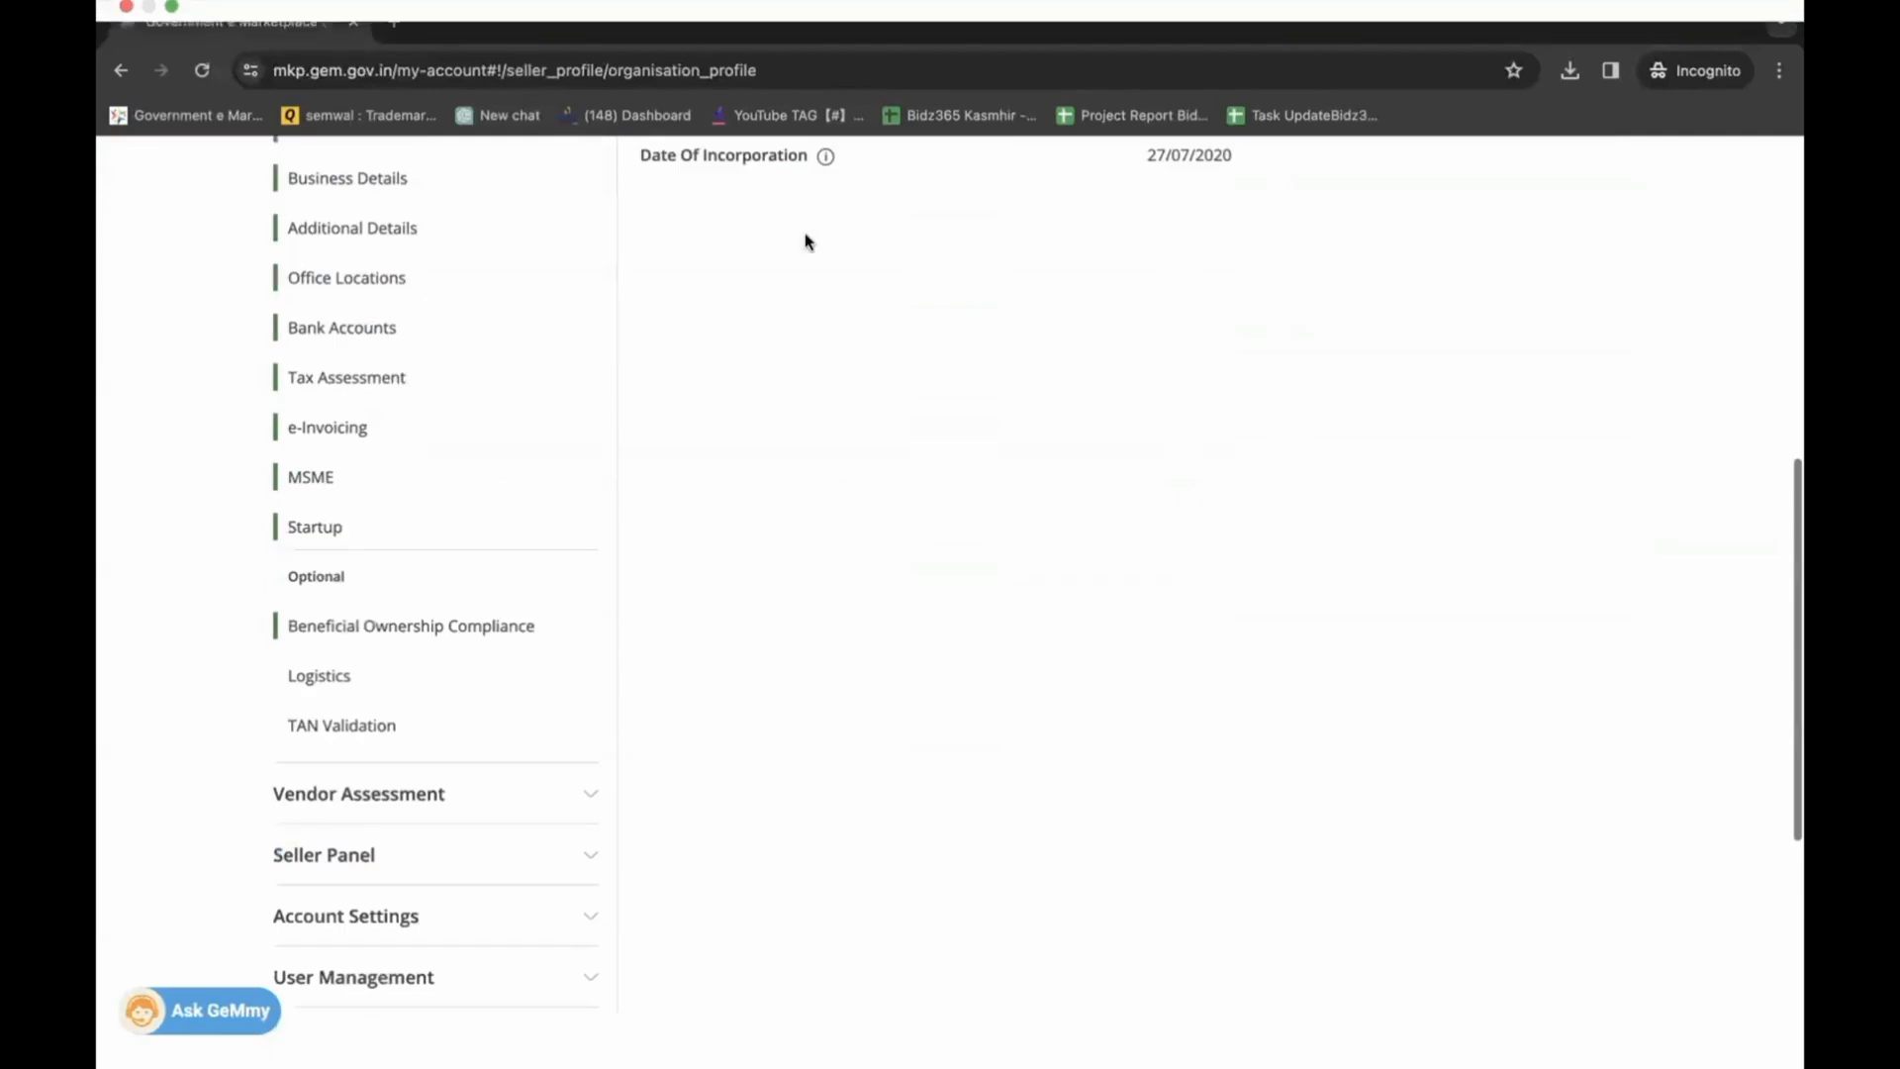
left_click(395, 770)
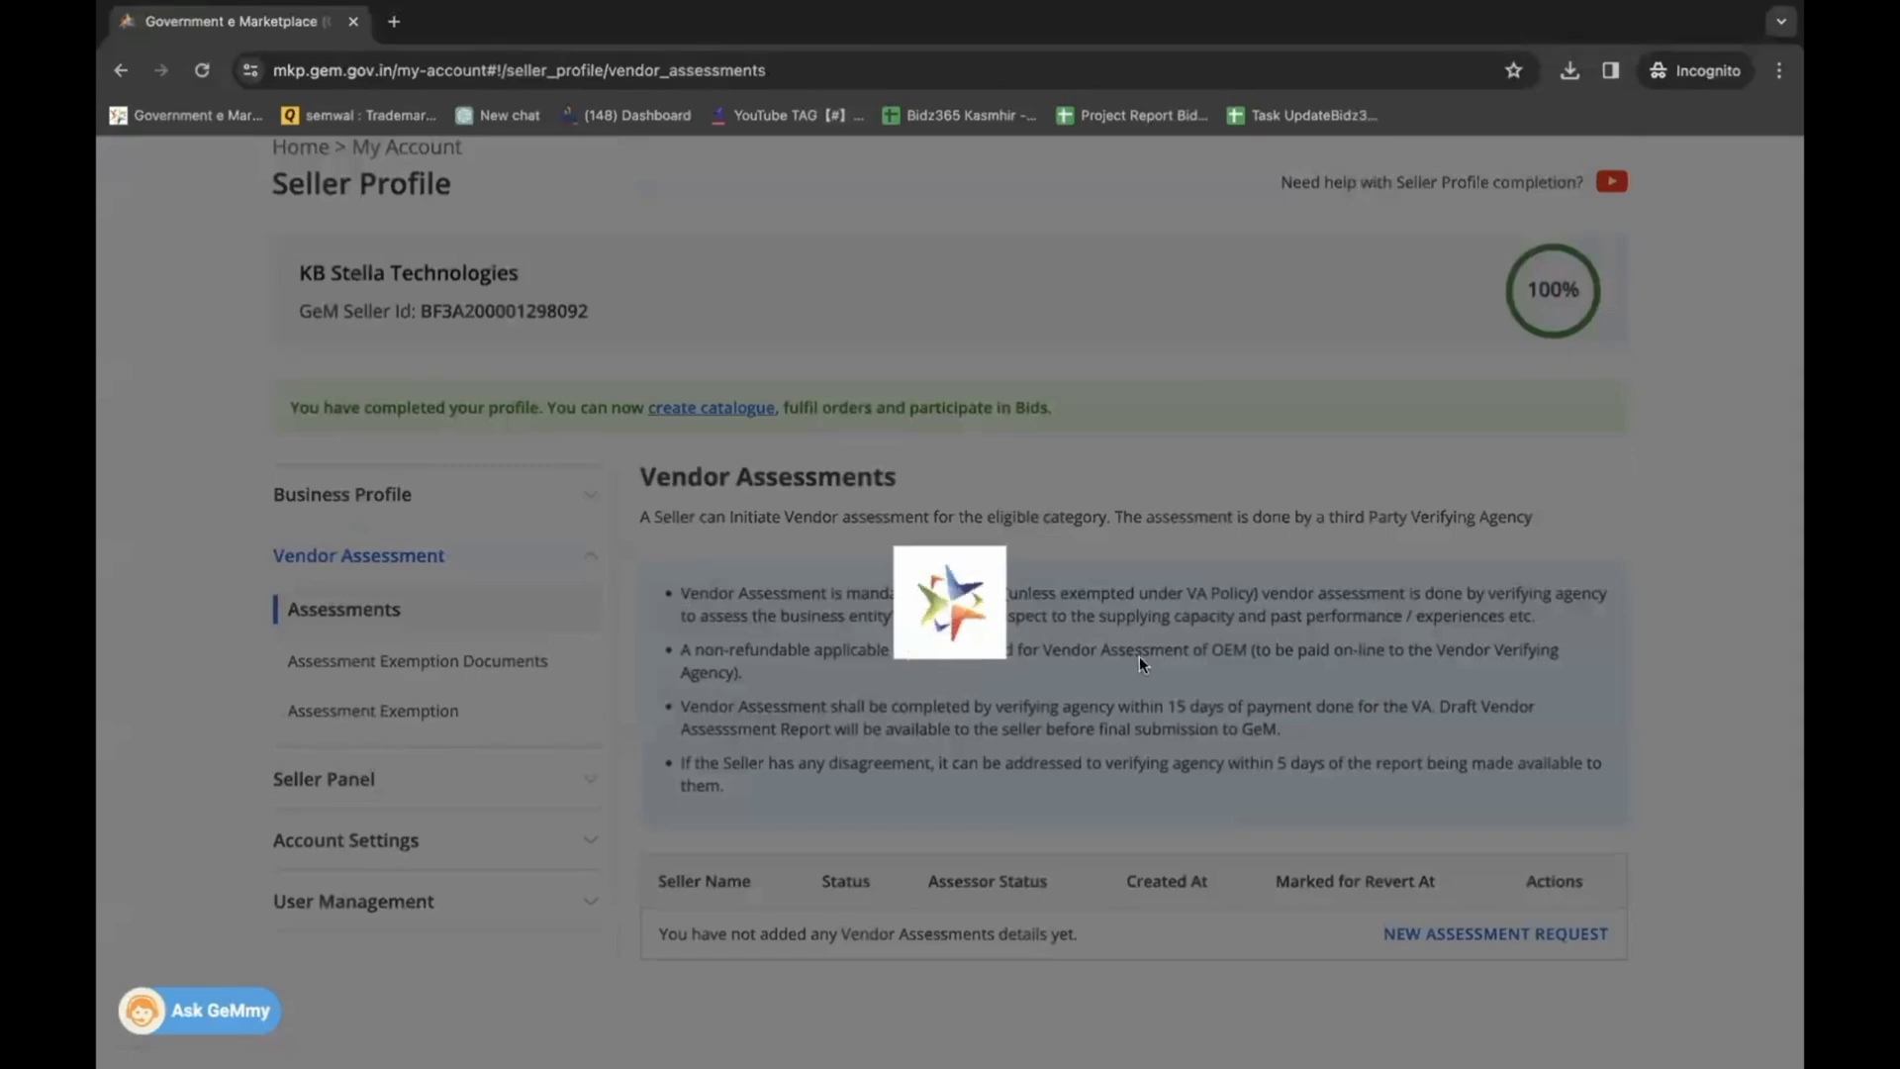
scroll(1298, 656, "down", 2)
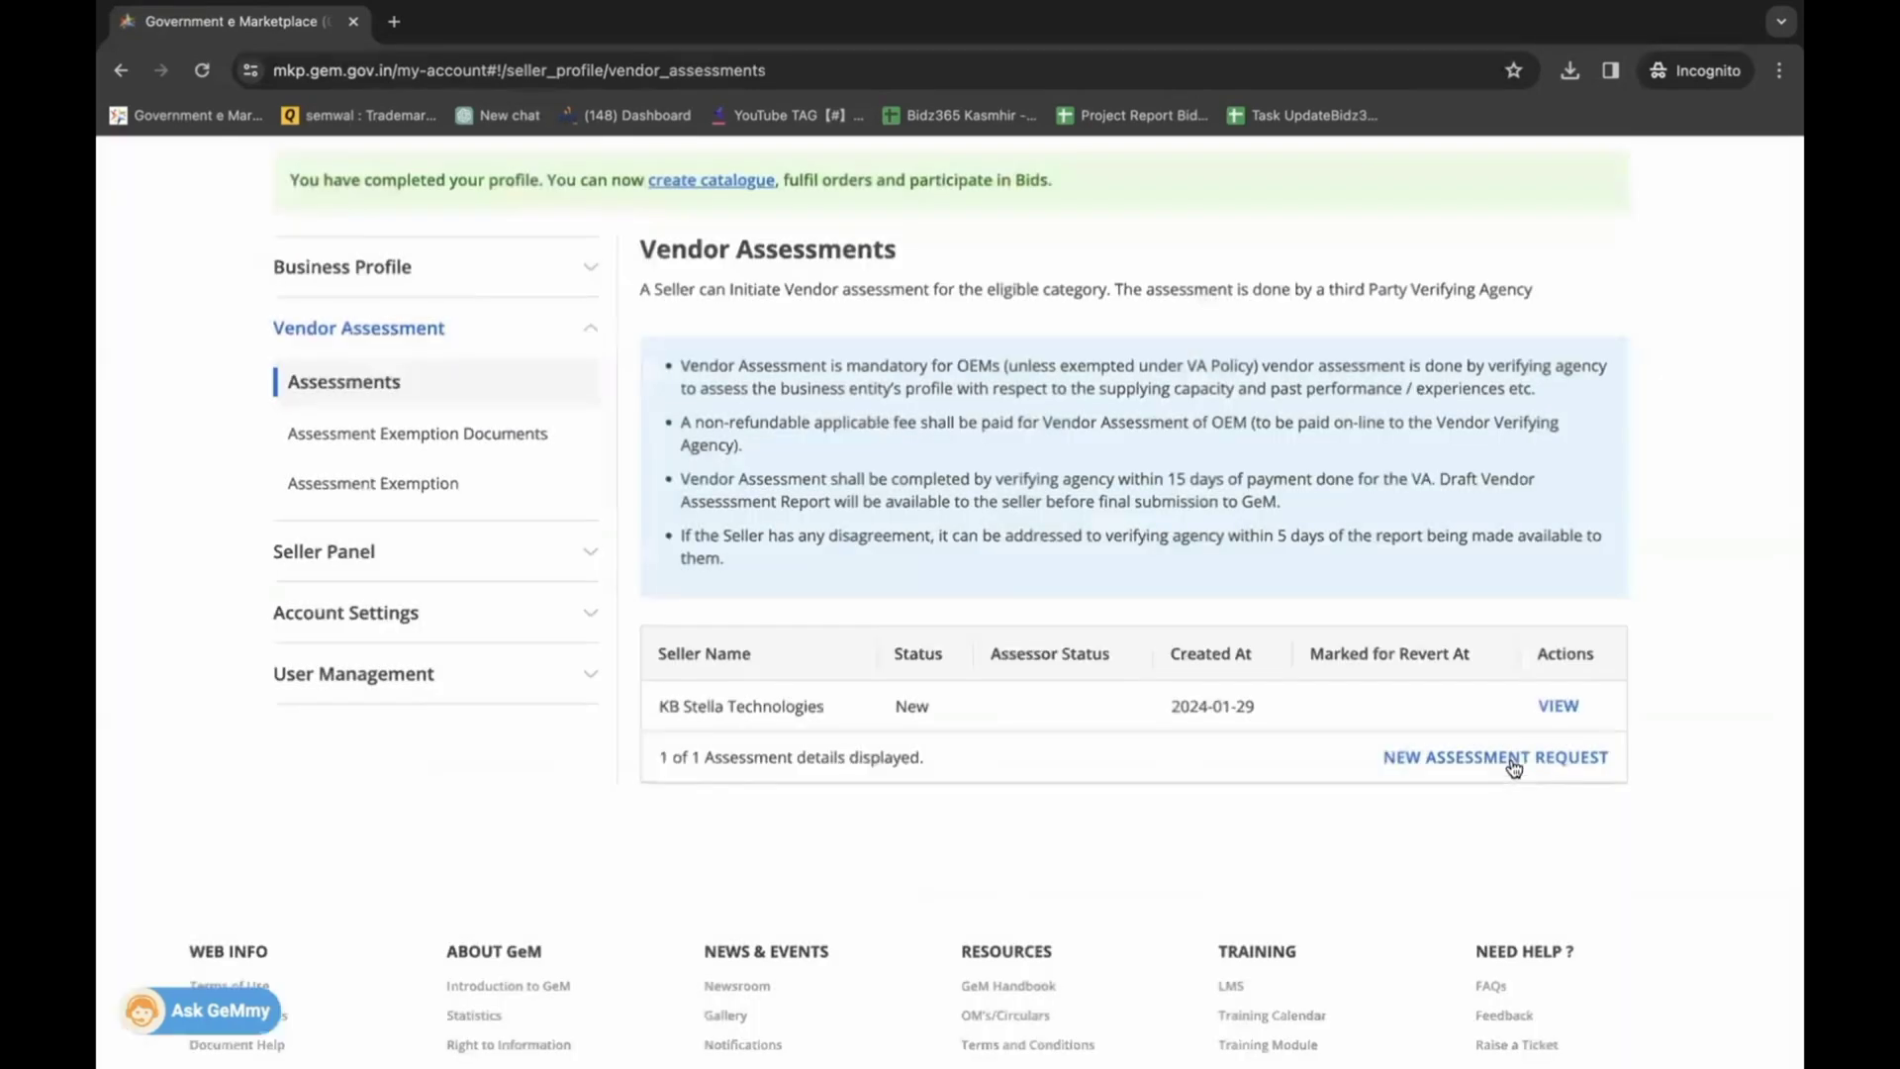
left_click(1513, 758)
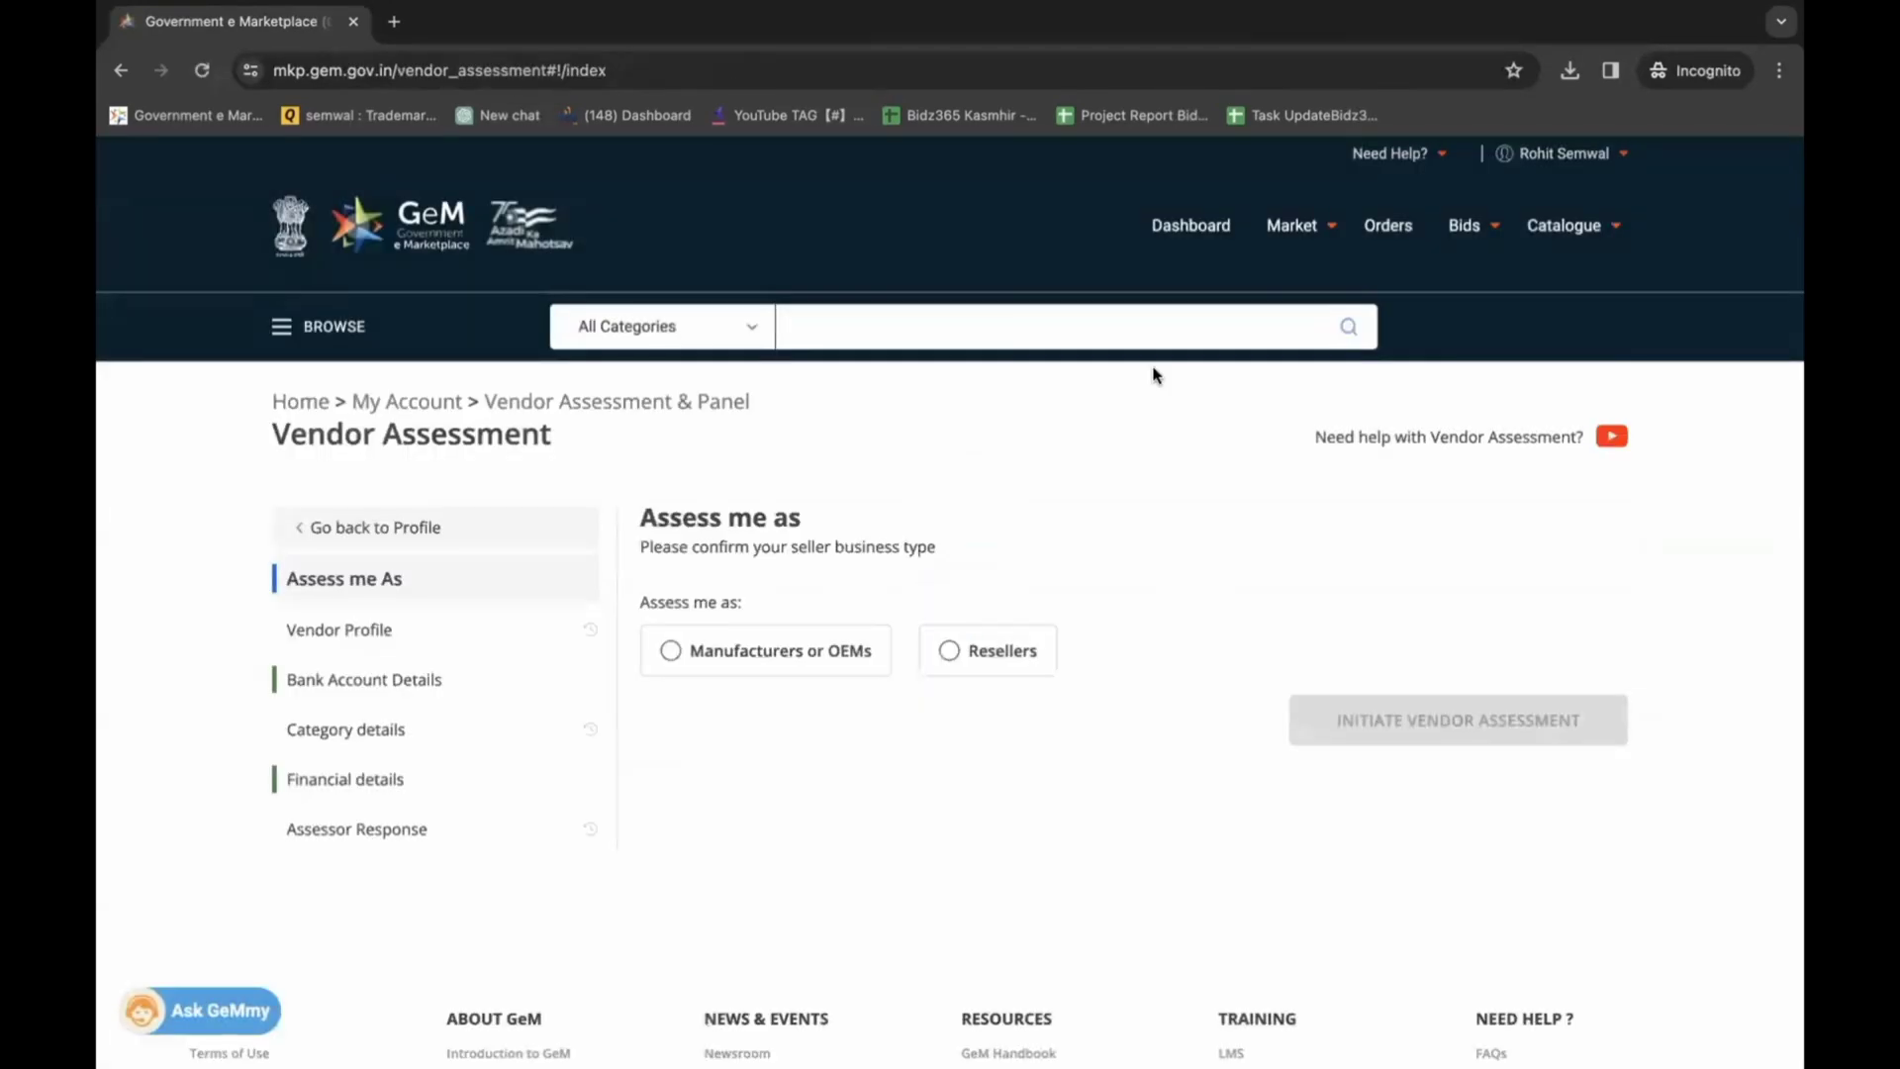
left_click(673, 649)
left_click(1474, 718)
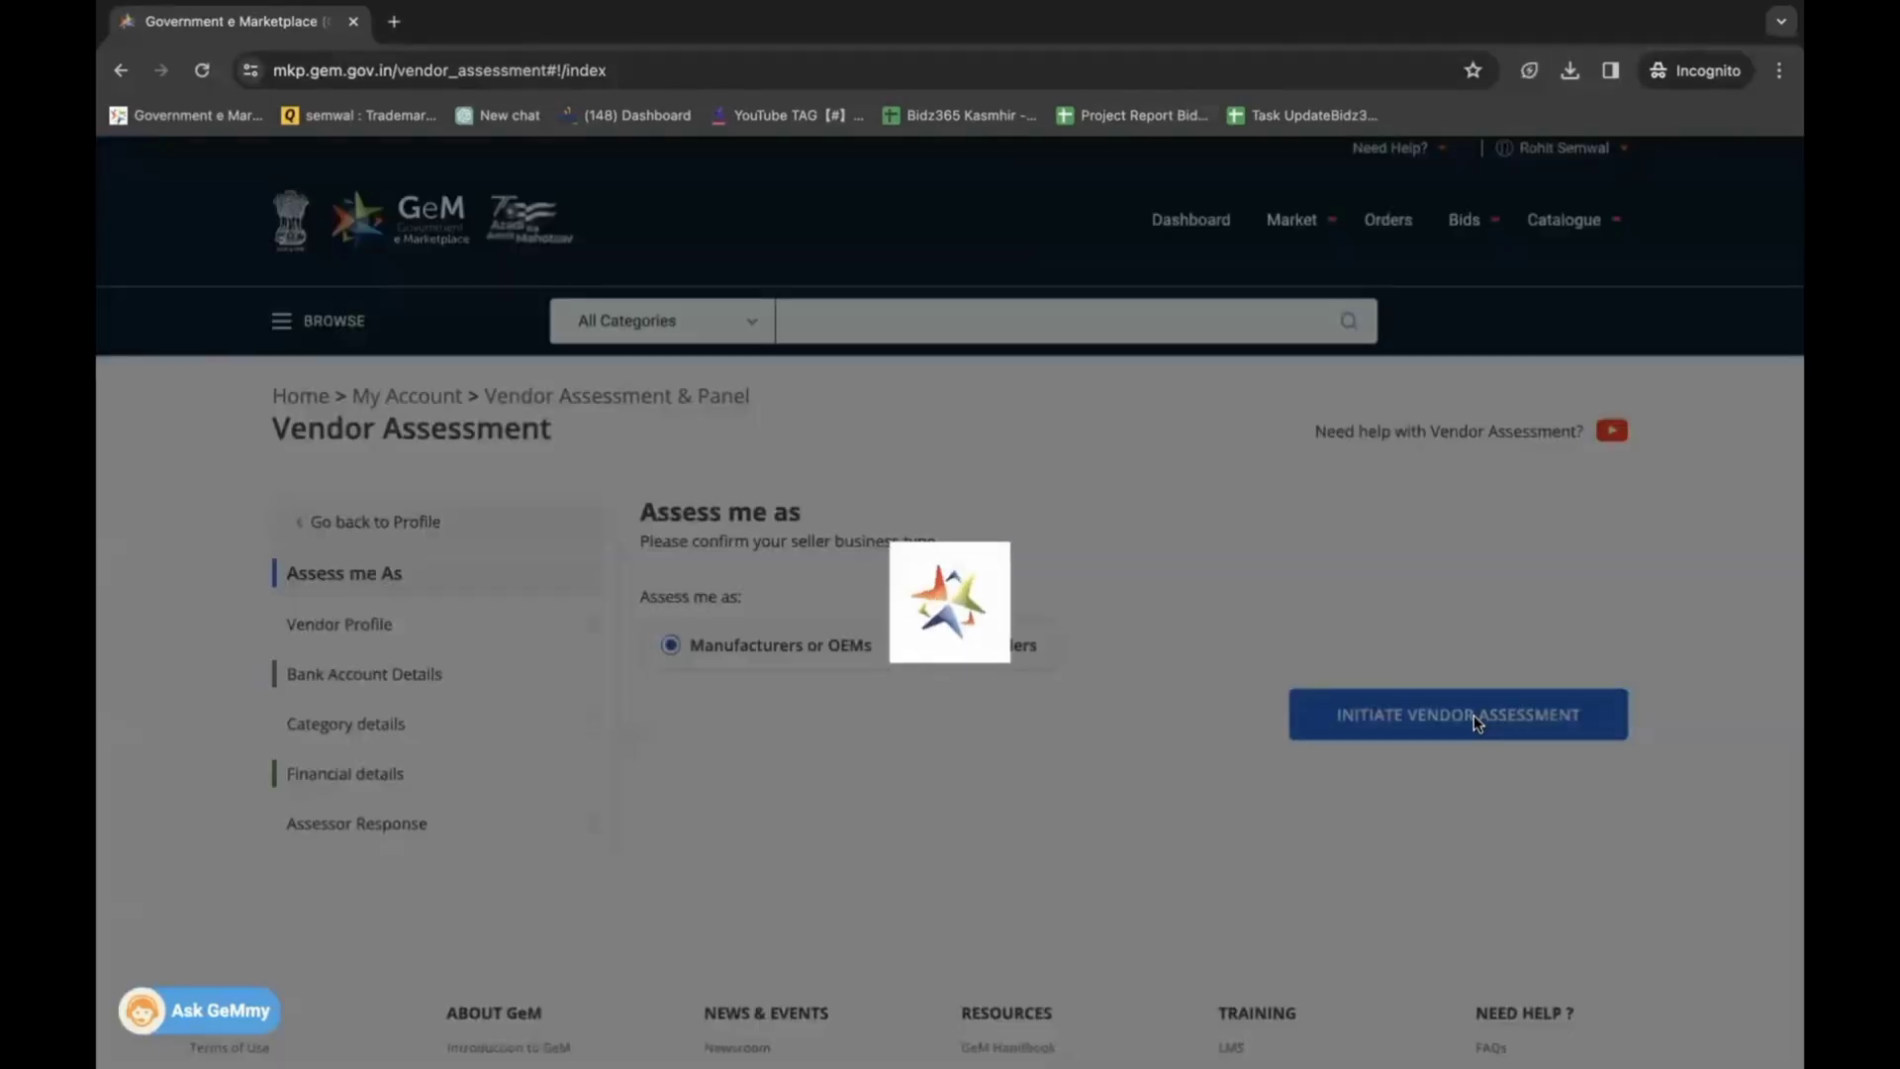
Step: Copy the primary email ID from the vendor profile into the Additional Email ID field
scroll(1393, 739, "down", 3)
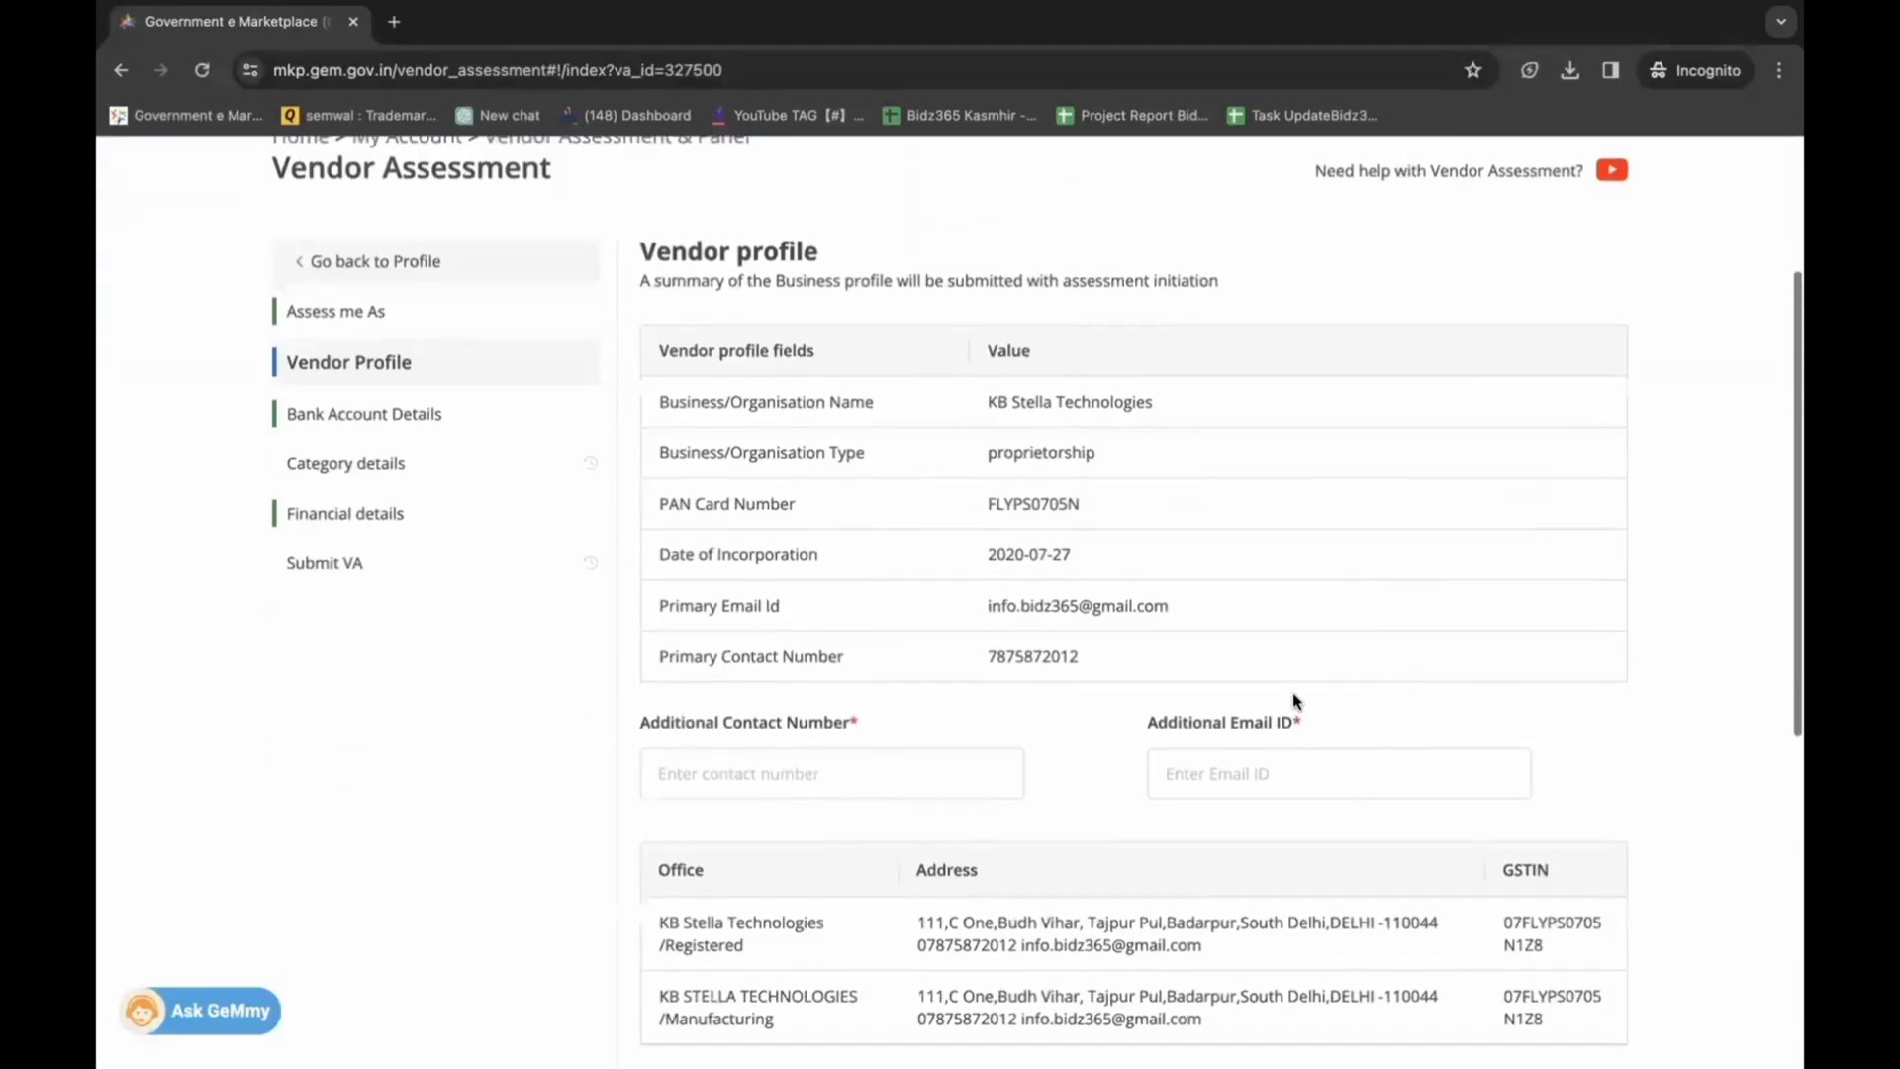
scroll(1292, 702, "down", 2)
triple_click(1079, 444)
key("ctrl+c")
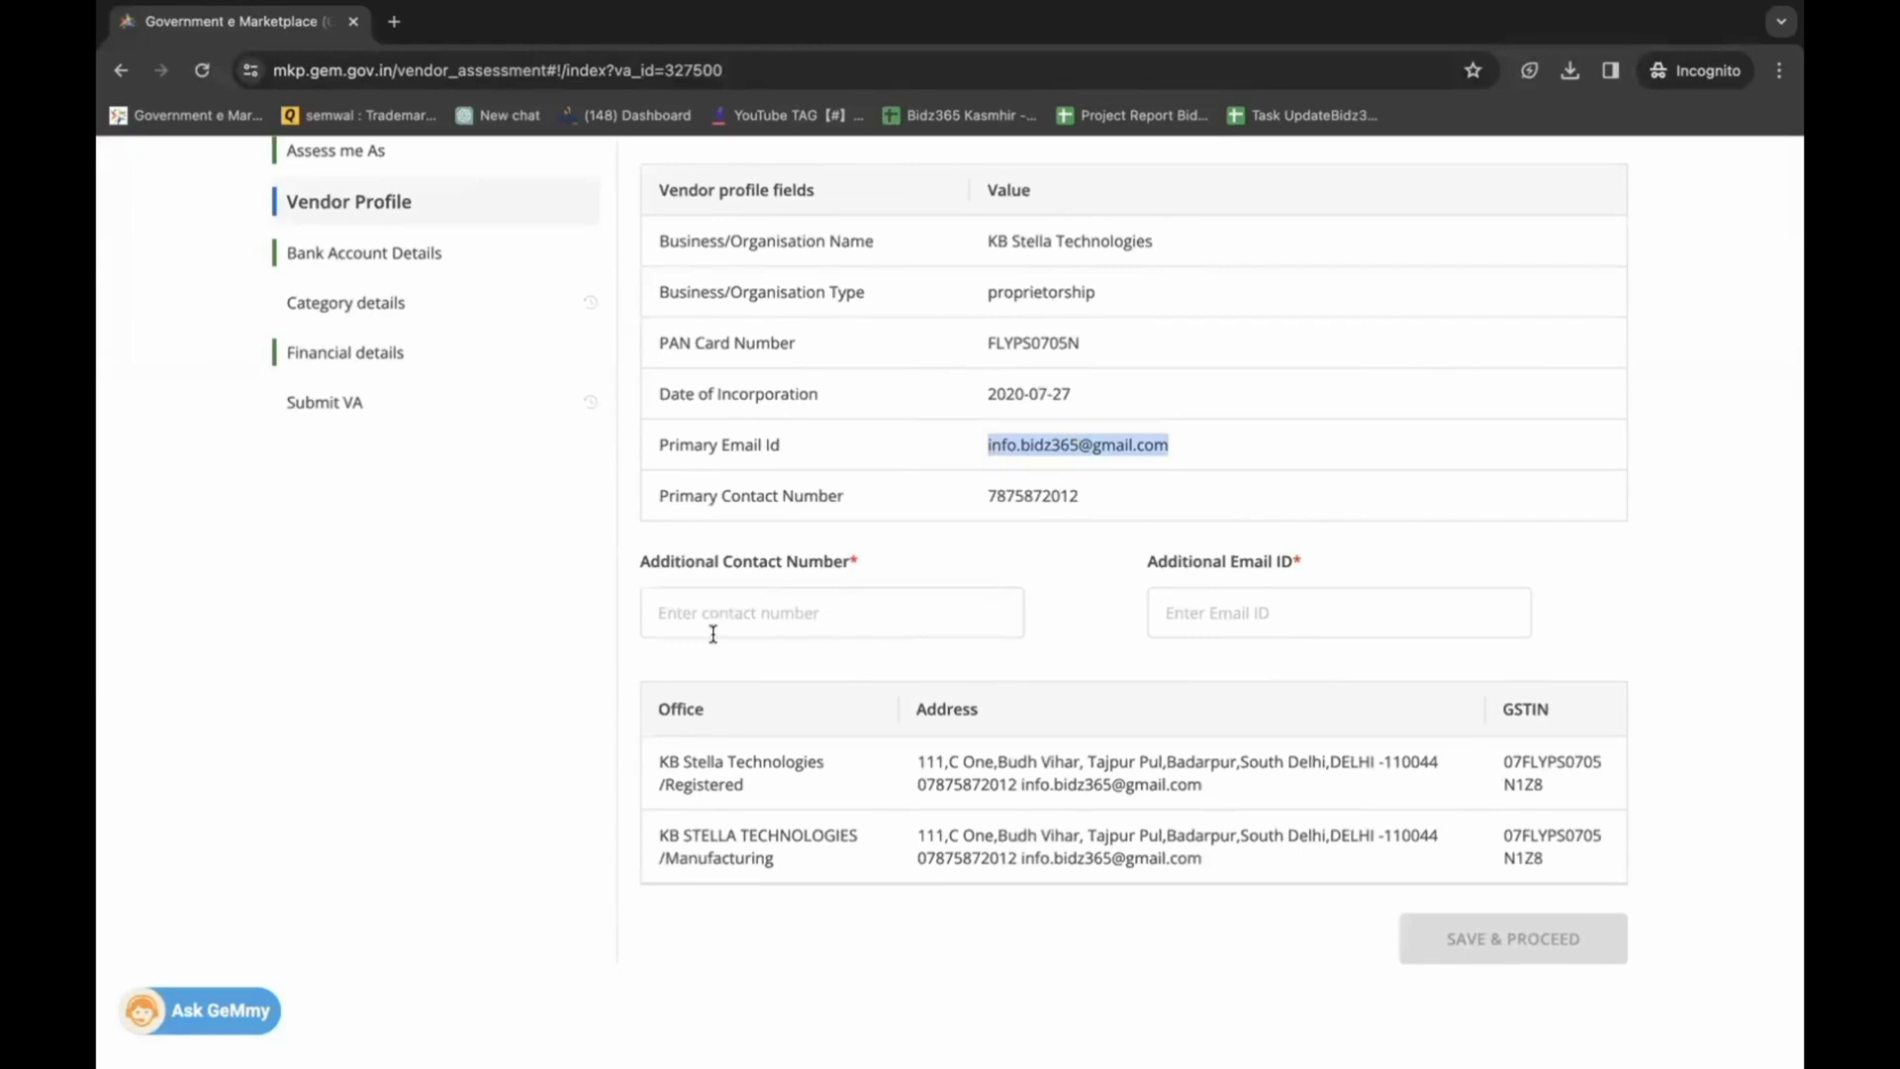
left_click(1191, 611)
key("ctrl+v")
Step: Copy the primary contact number into Additional Contact Number, then save the vendor profile and proceed past the bank account details
double_click(1025, 493)
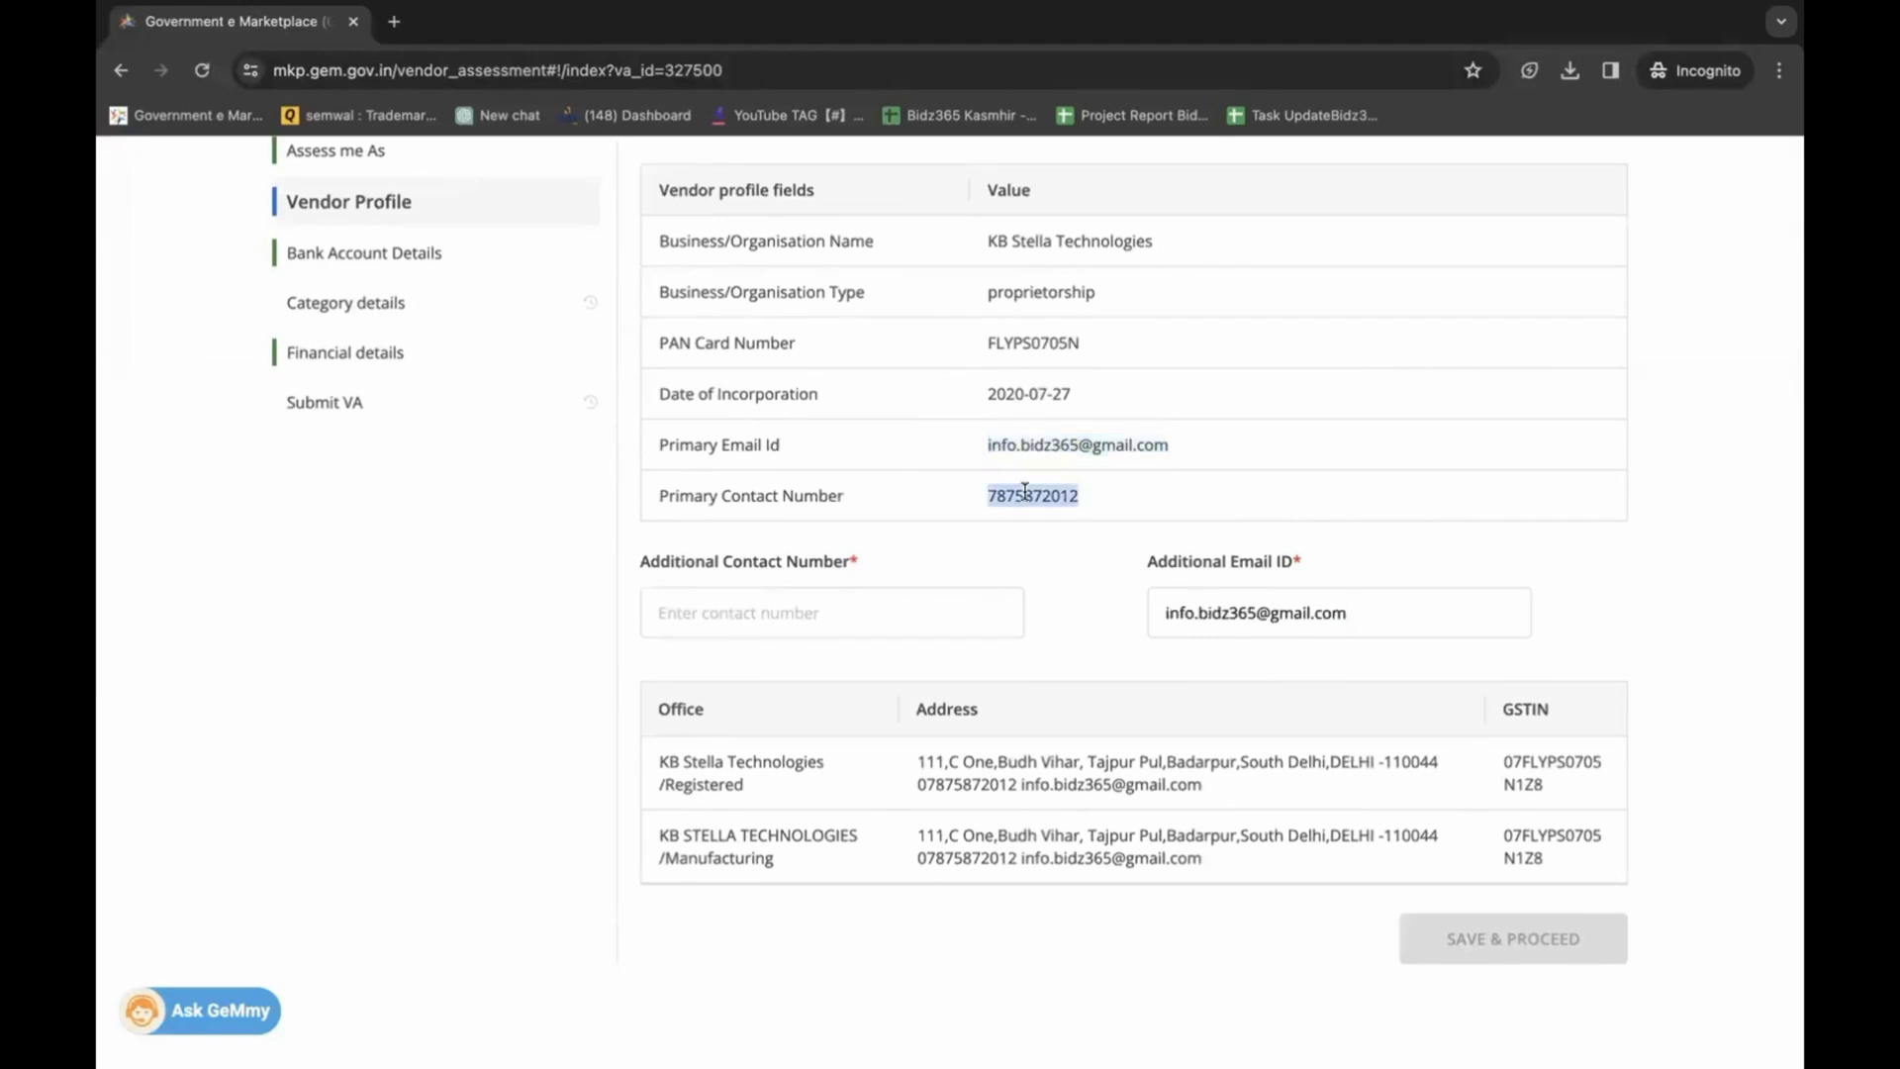
key("ctrl+c")
left_click(891, 599)
key("ctrl+v")
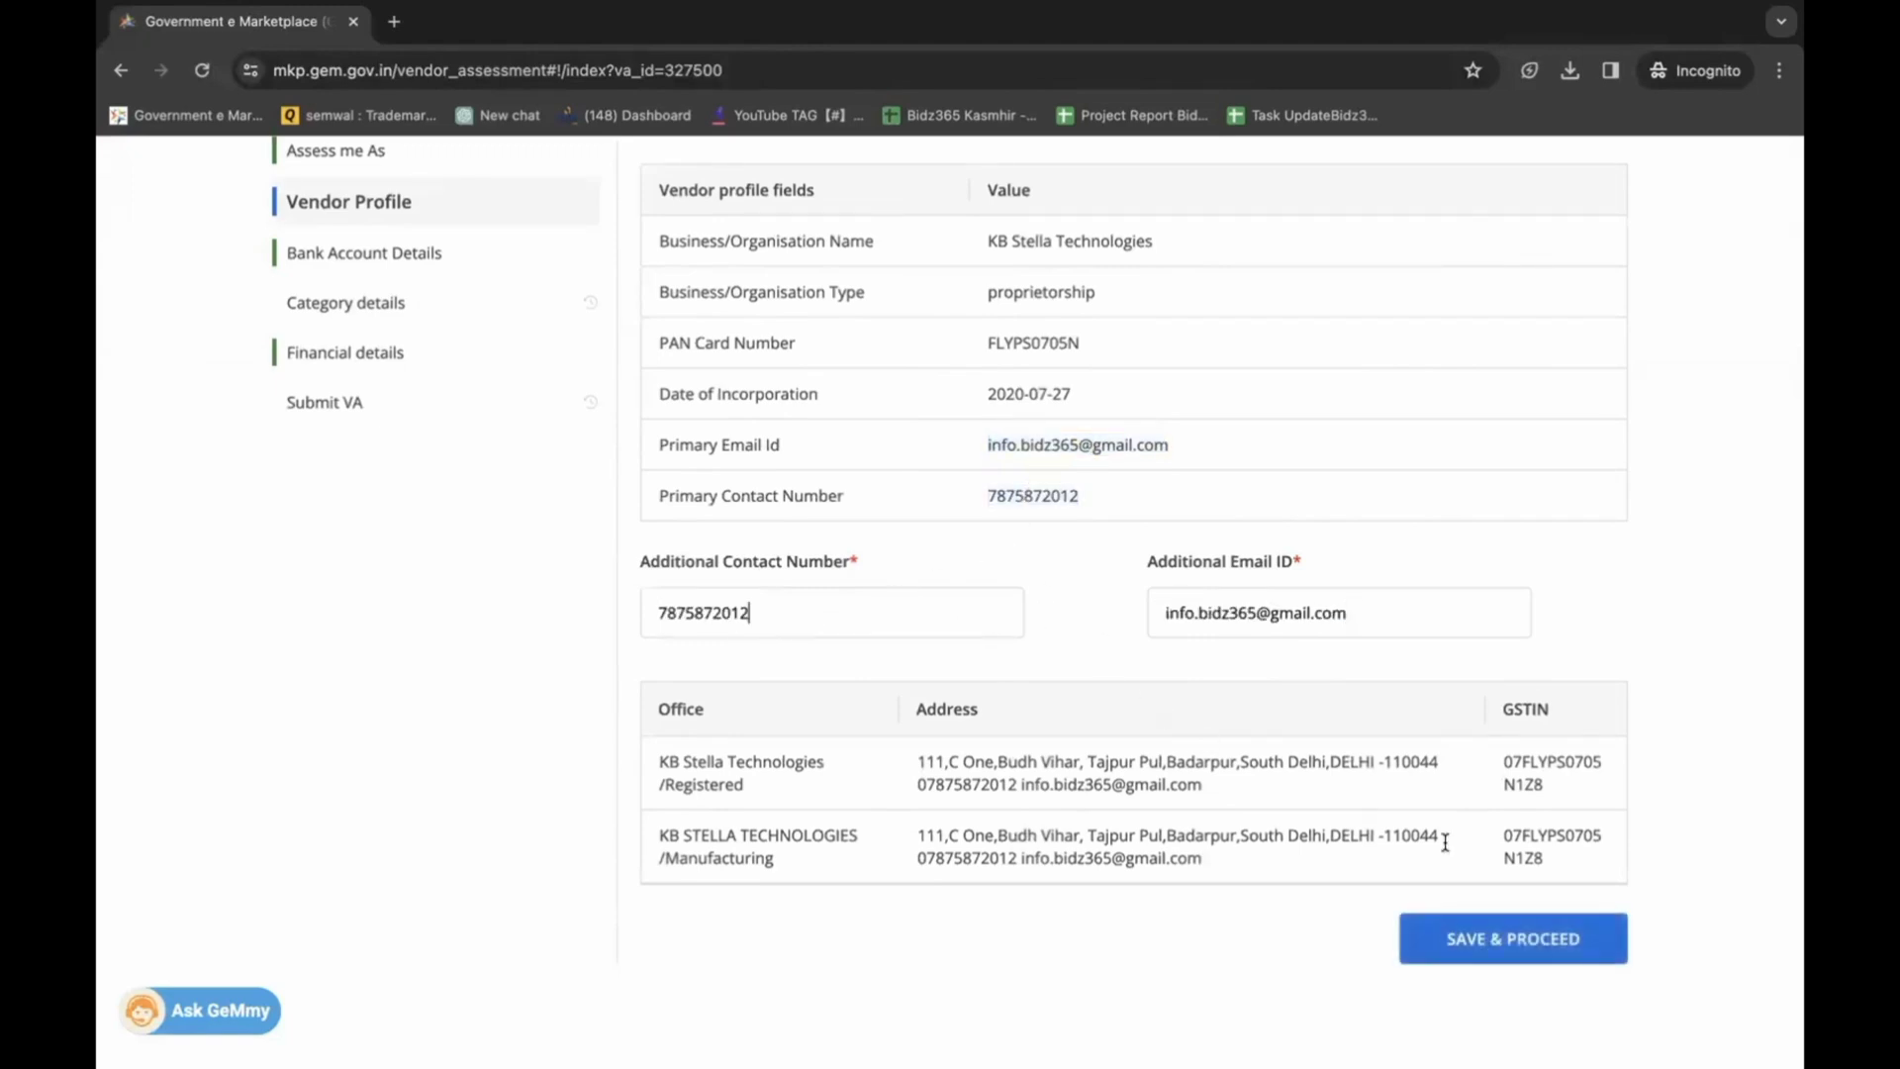
left_click(1510, 952)
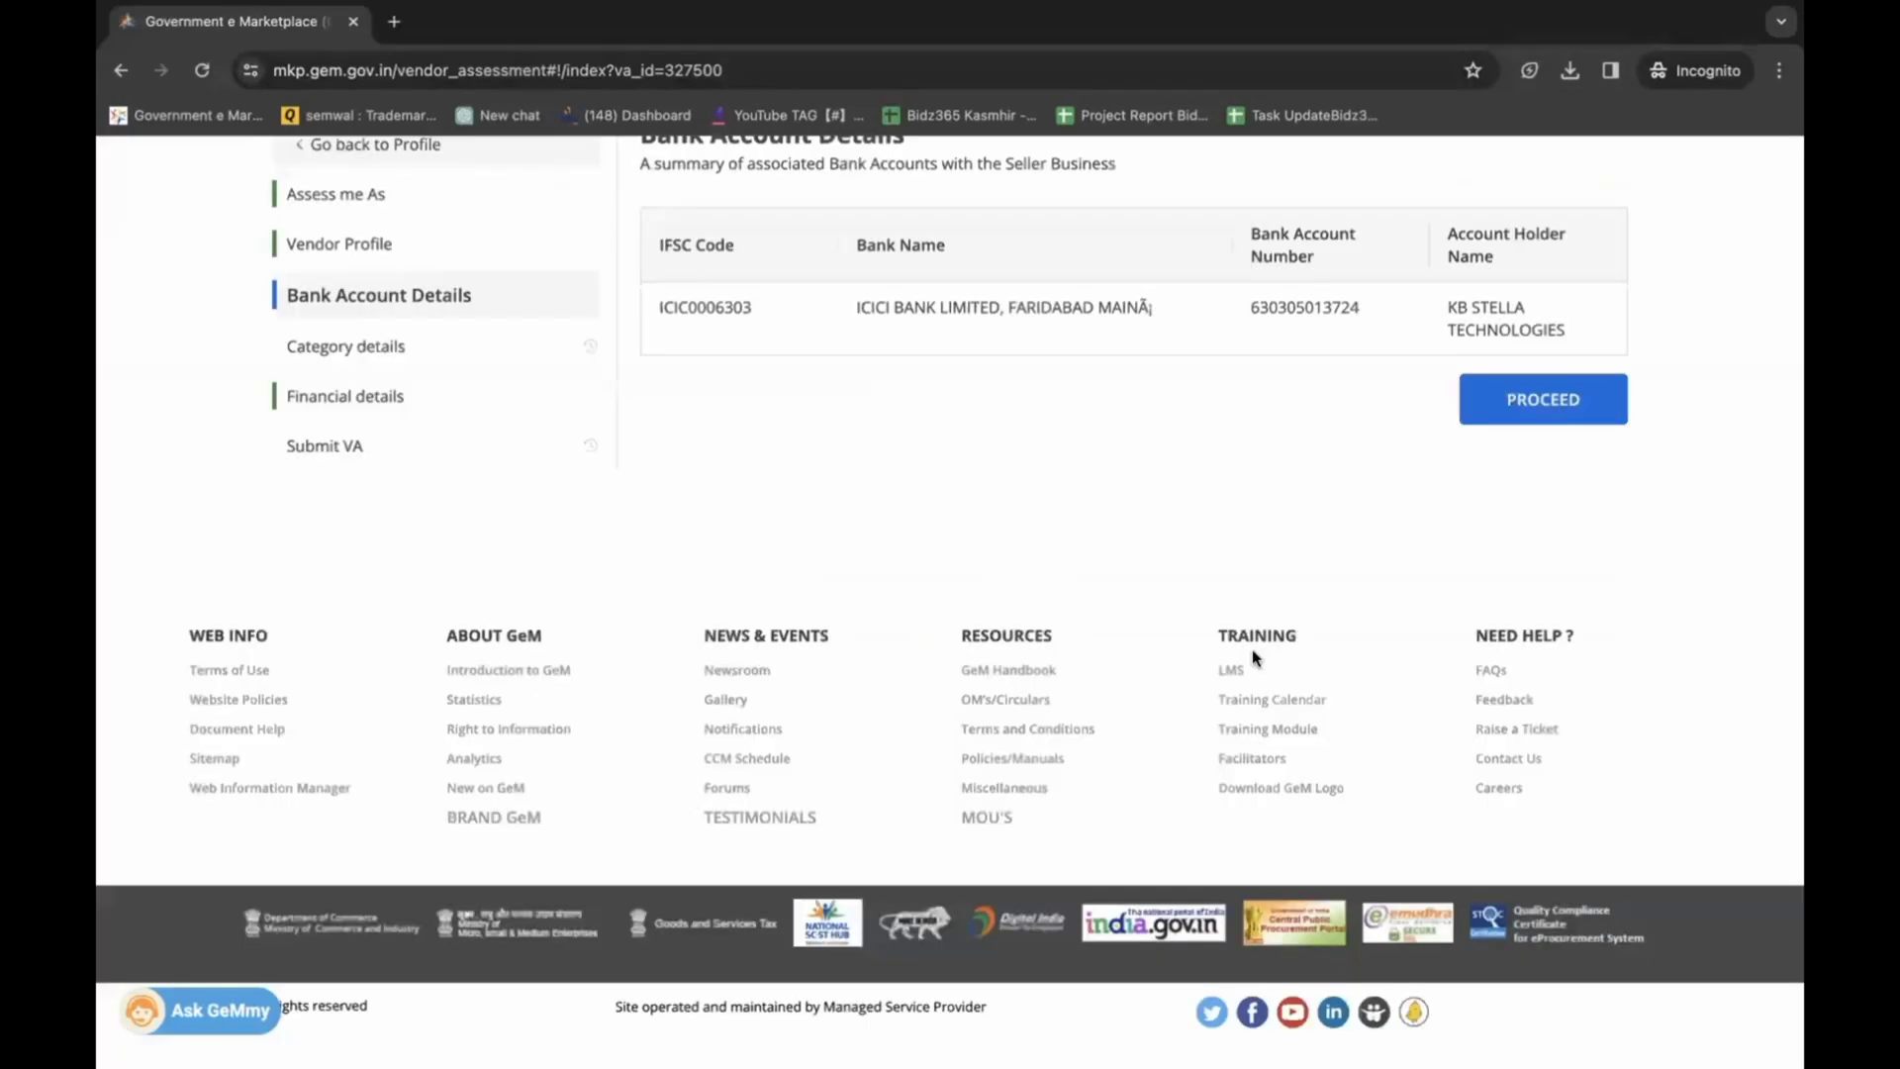
scroll(1251, 649, "up", 1)
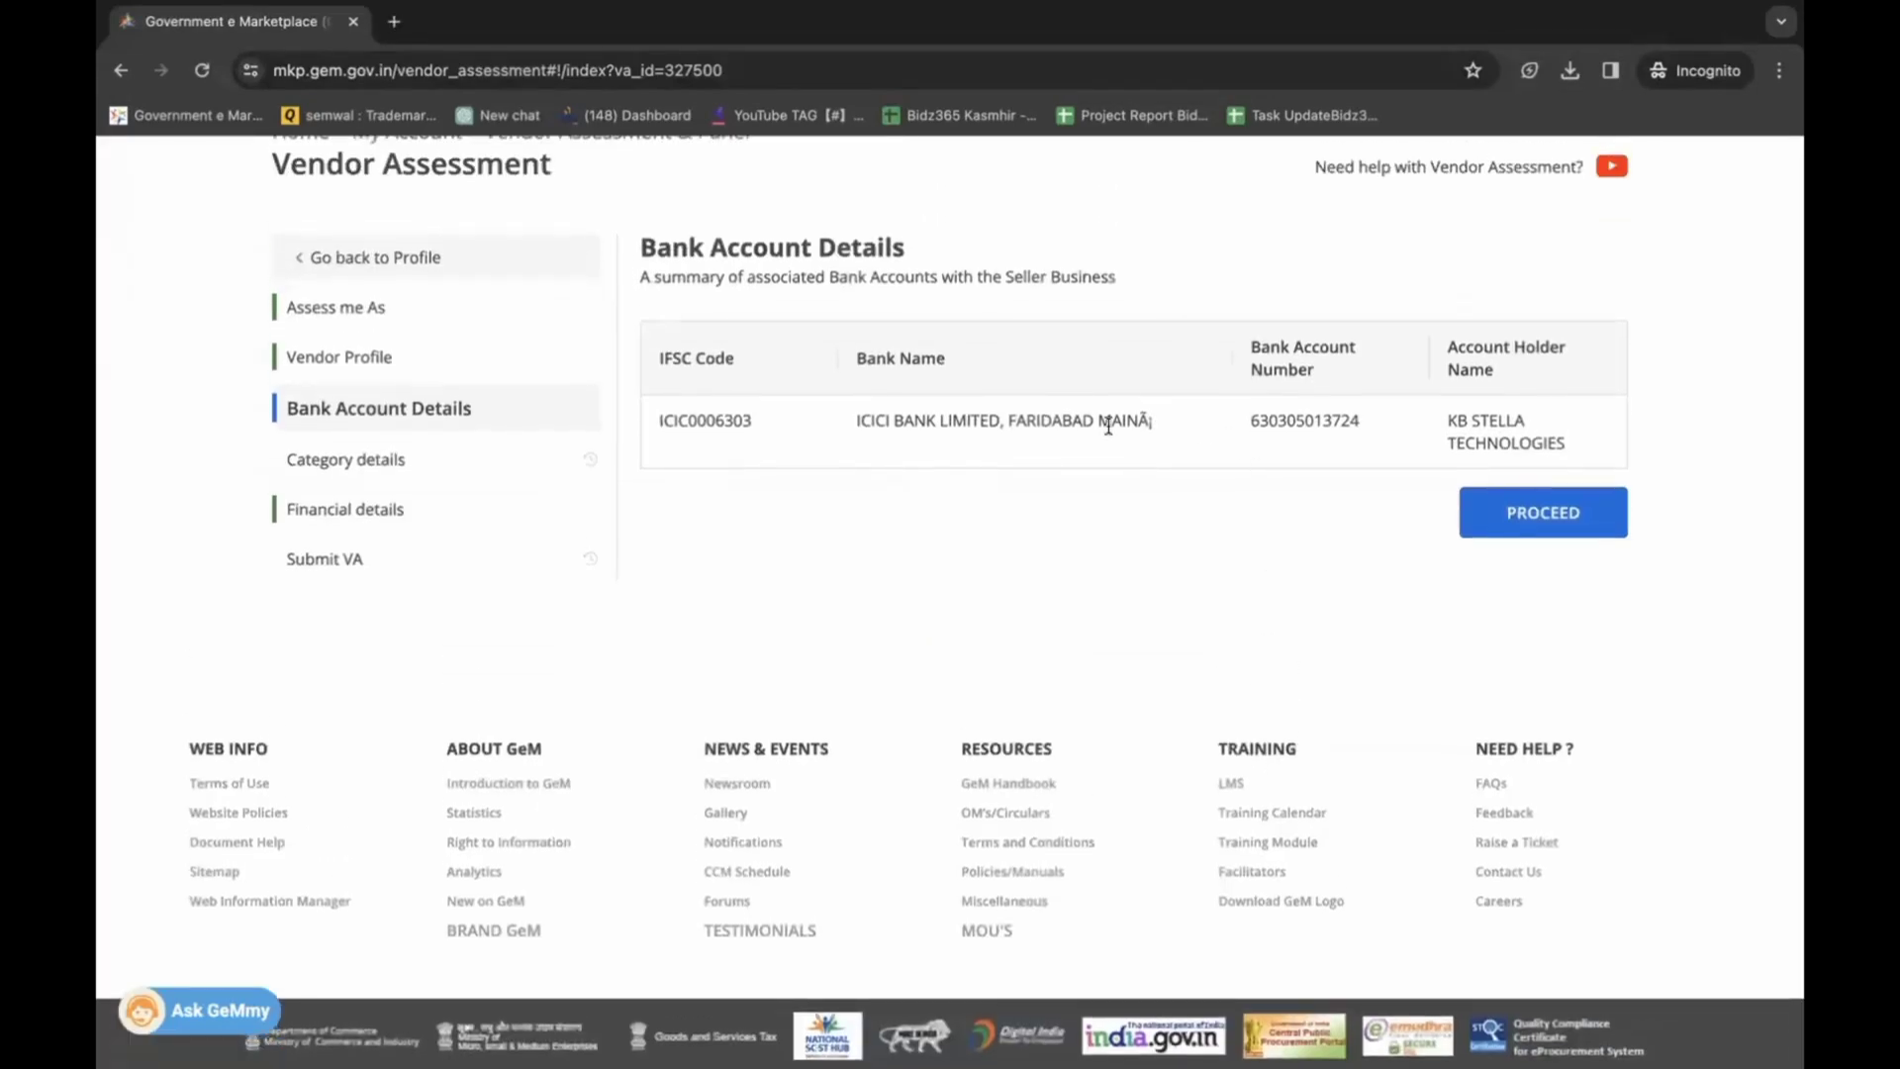
left_click(1551, 515)
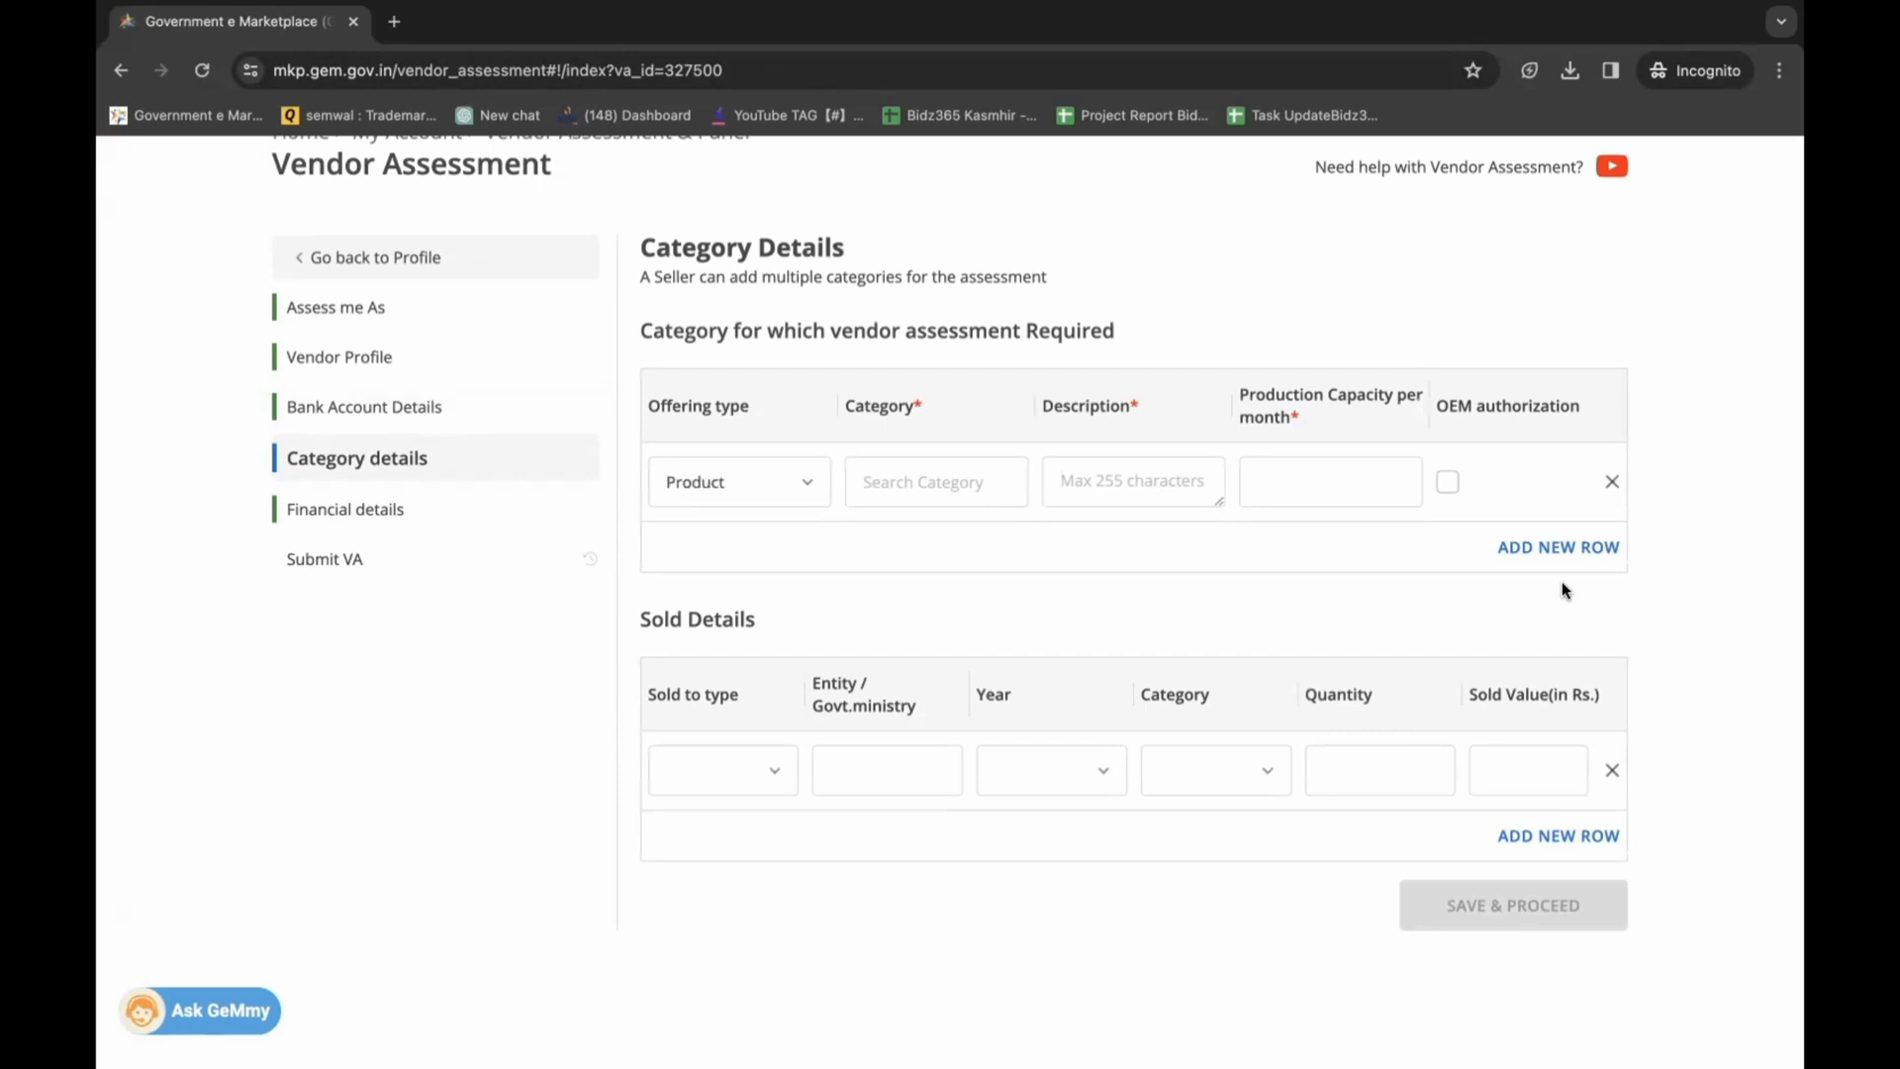
Step: Search for "table" as the first product's category and choose Executive Table (V2)
left_click(975, 486)
type("sec")
key("BackSpace")
key("BackSpace")
key("BackSpace")
type("table")
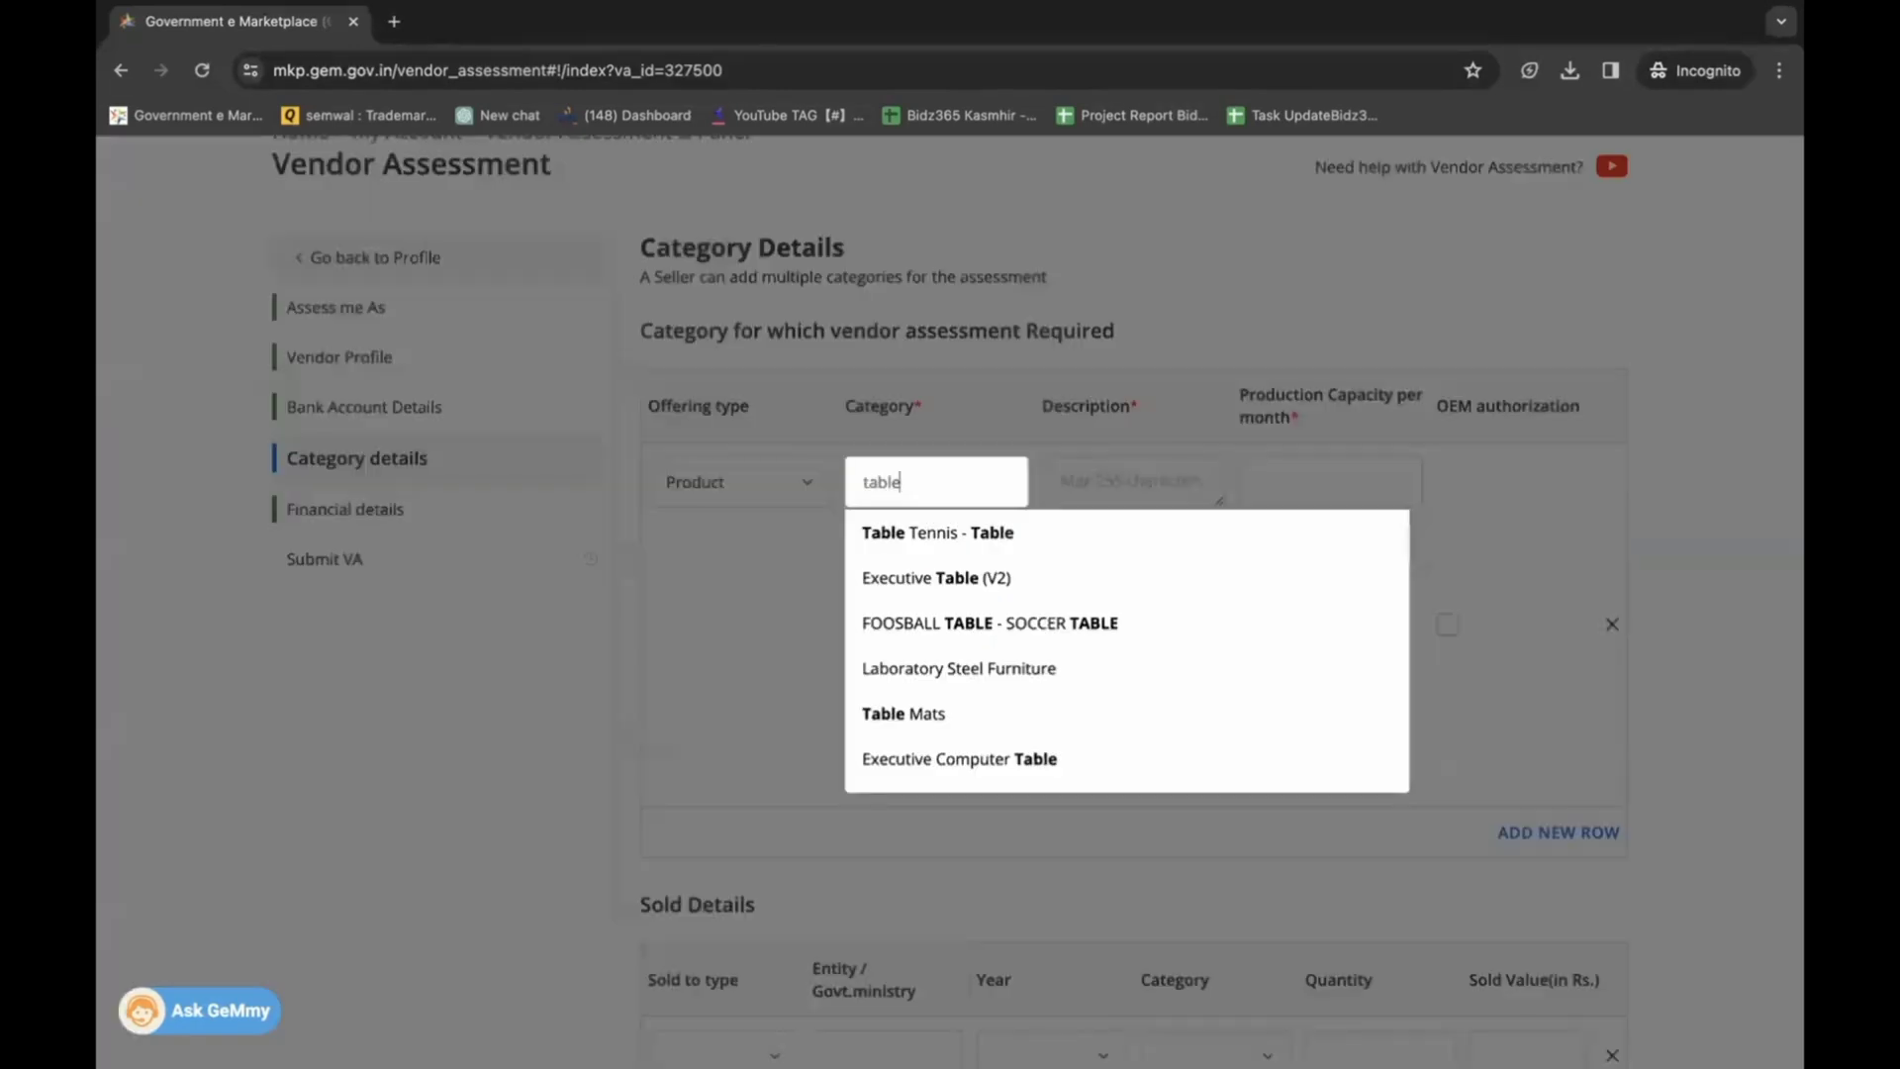
left_click(1038, 596)
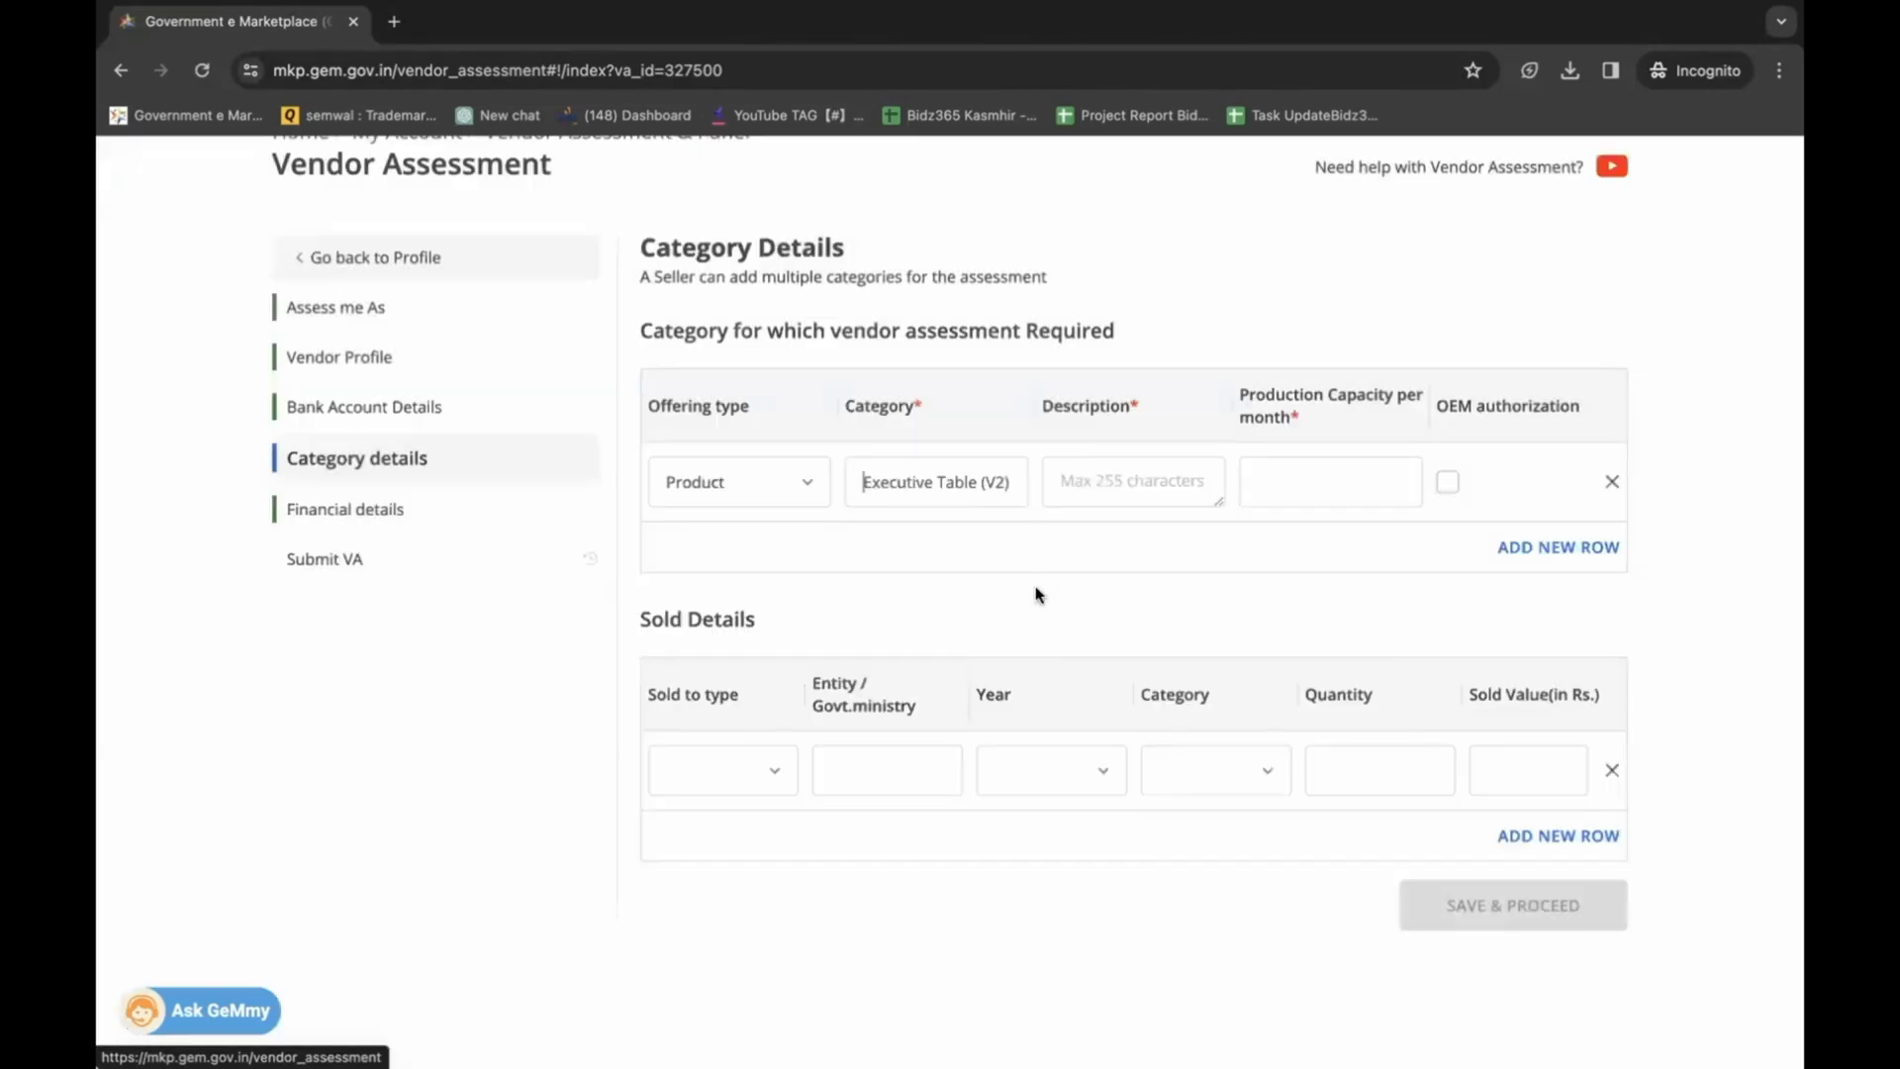
Step: Reuse the category name Executive Table (V2) as the first row's description and set its monthly production capacity to 800
left_click(996, 484)
key("ctrl+a")
key("ctrl+c")
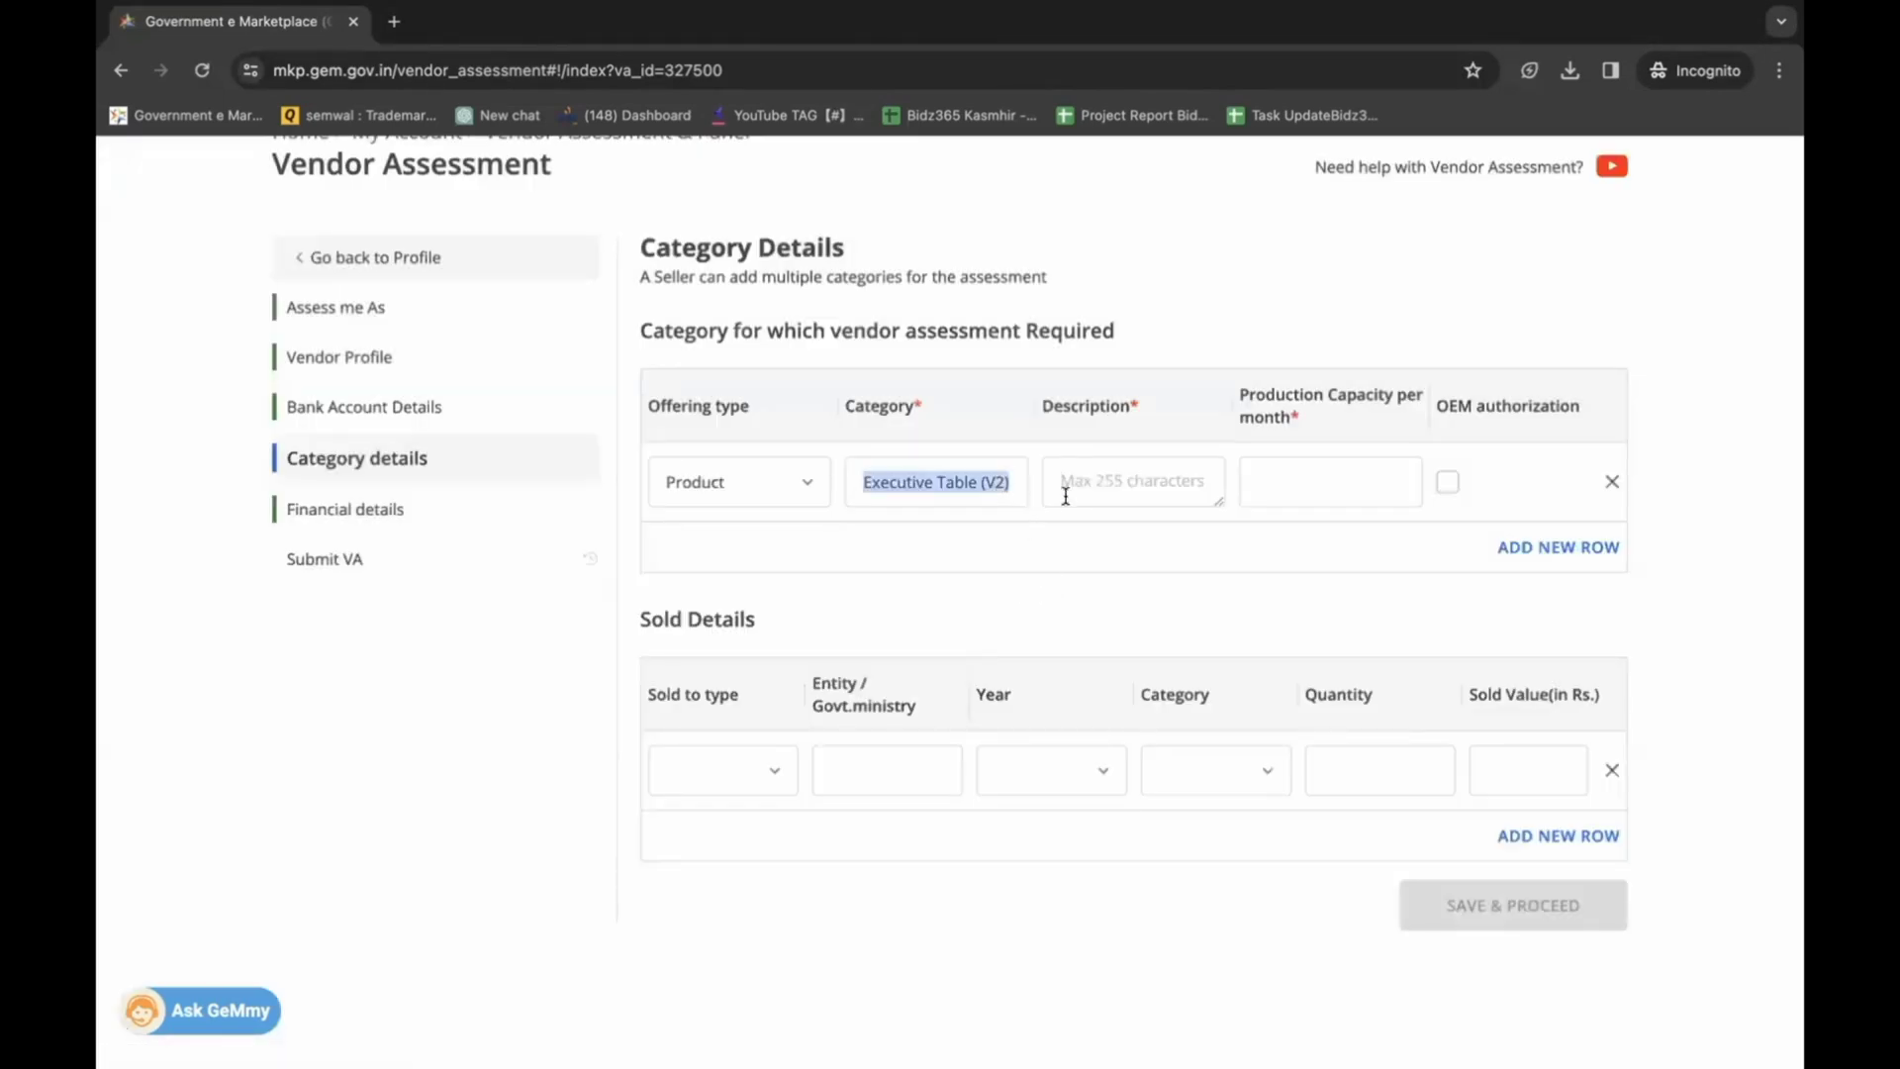
left_click(1119, 487)
key("ctrl+v")
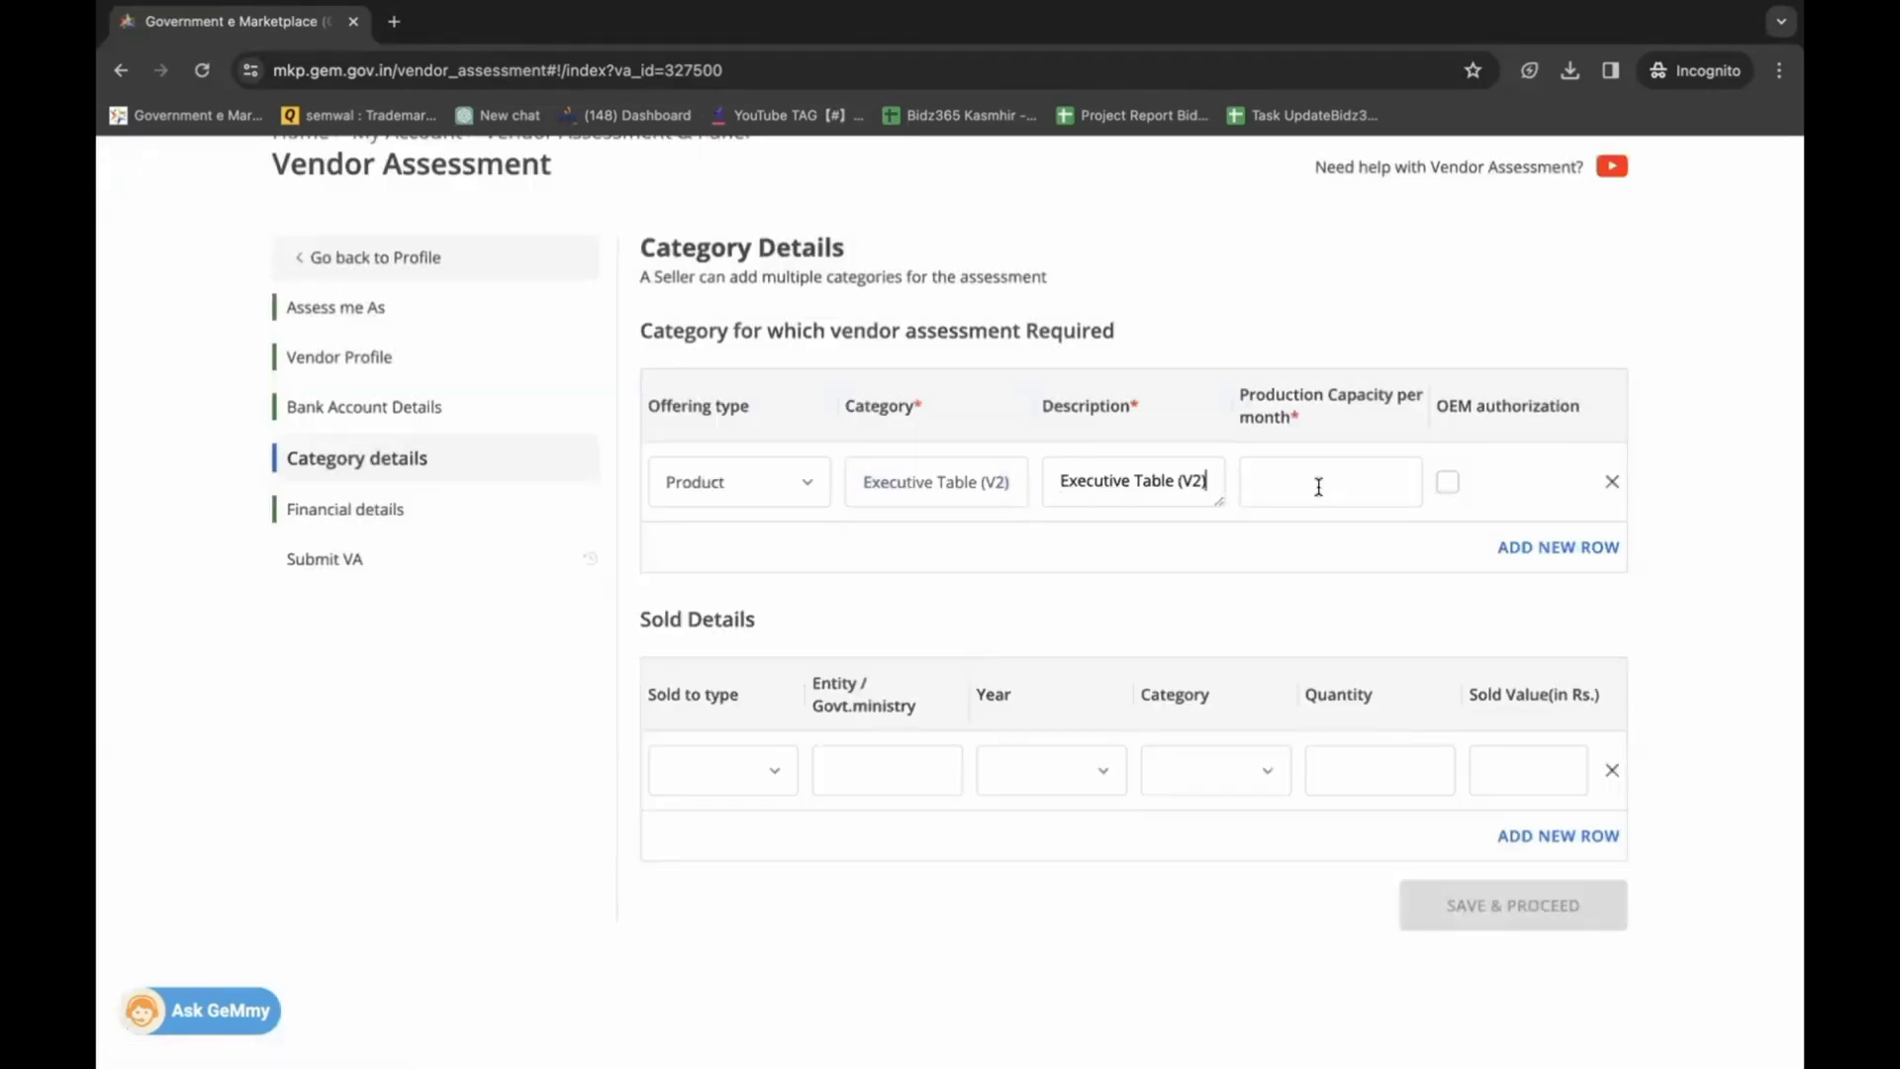
left_click(1396, 489)
type("800")
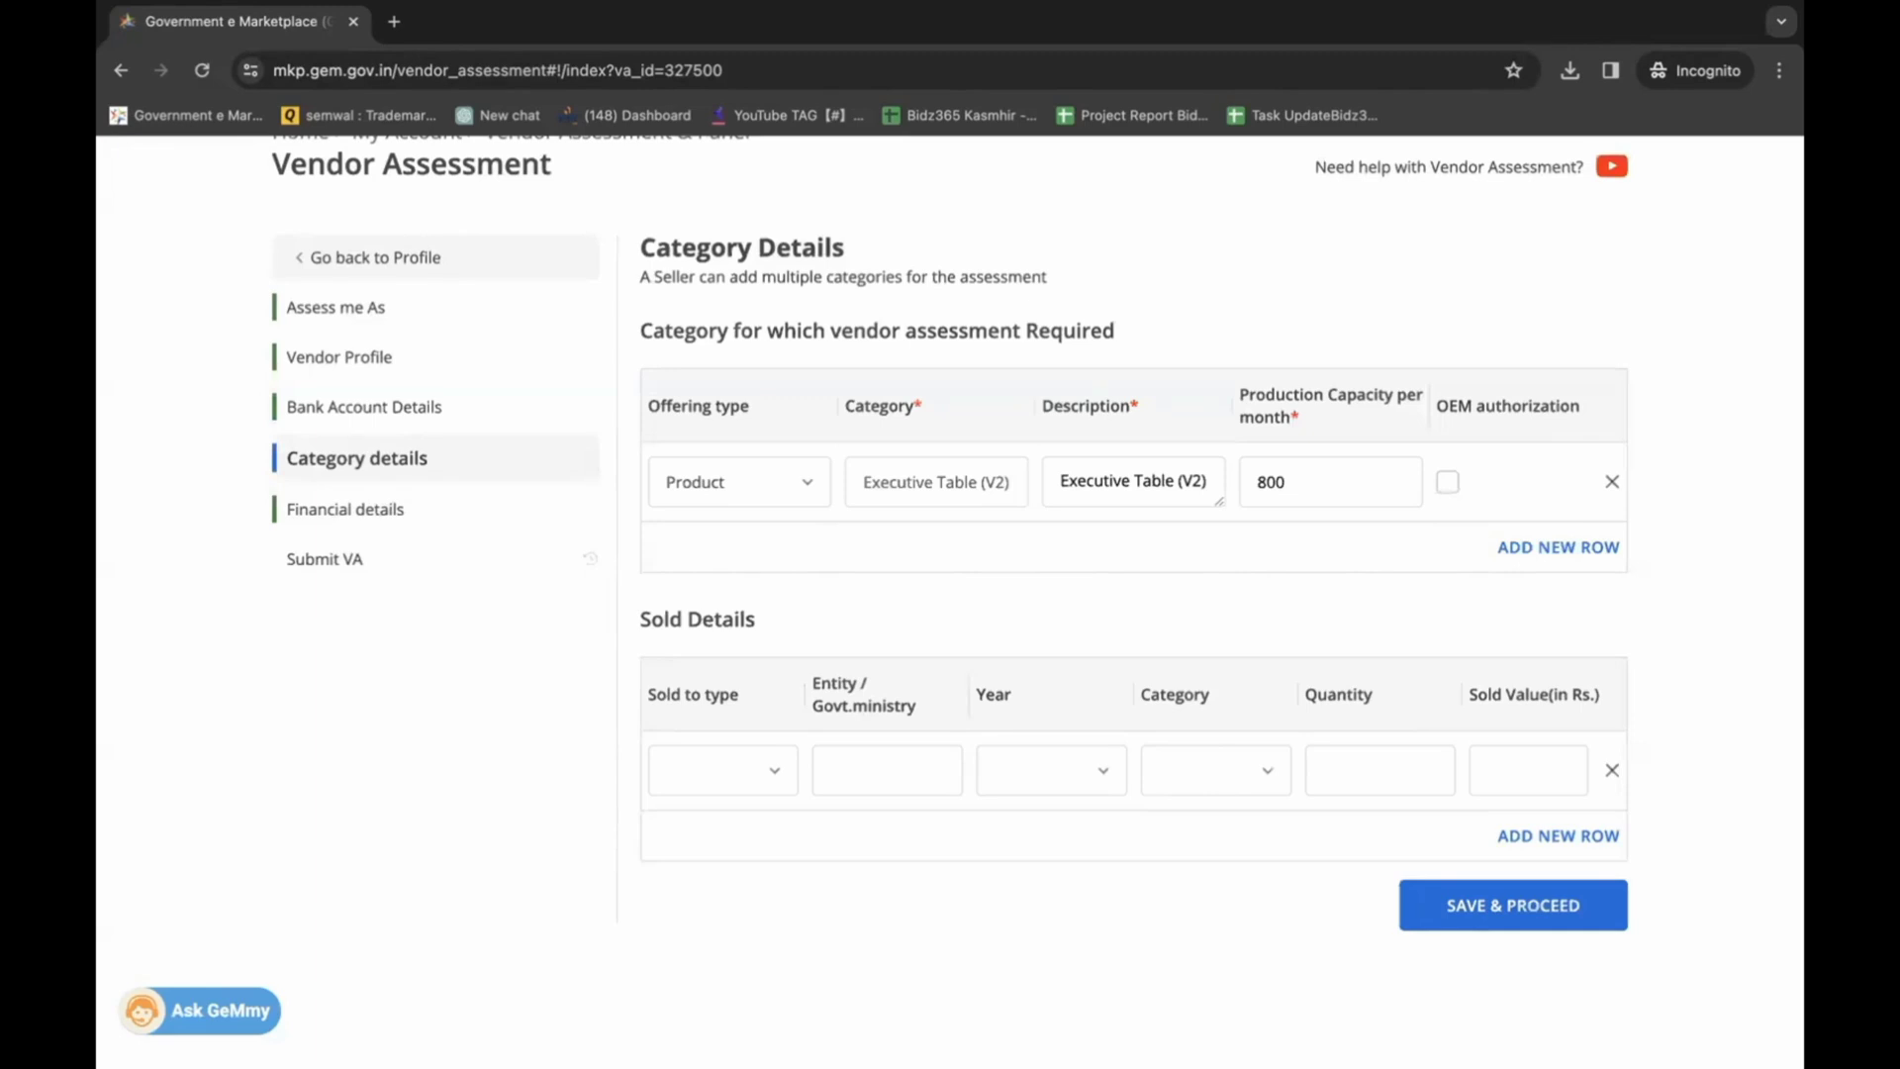
Step: Add a second product row for Revolving Chair (V2) with the description "chair" and a monthly production capacity of 800
left_click(1527, 550)
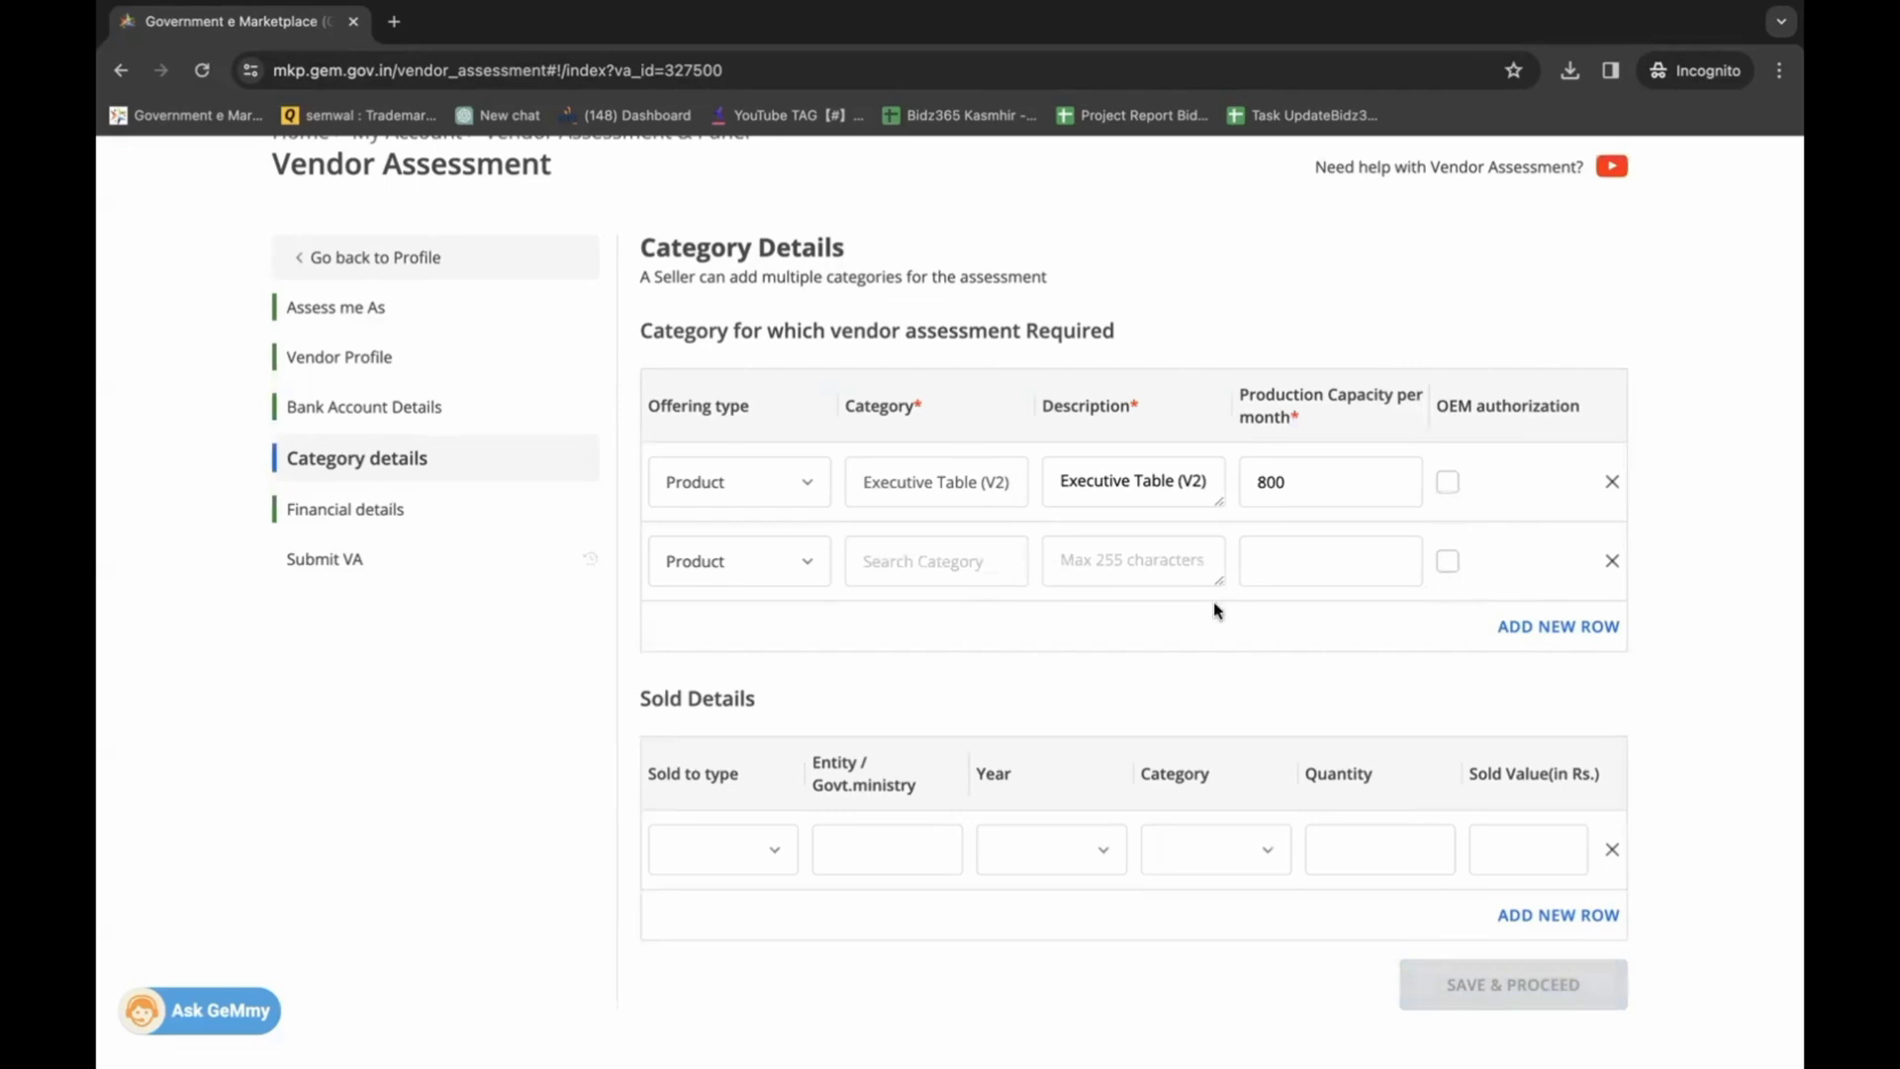
left_click(936, 564)
type("chair")
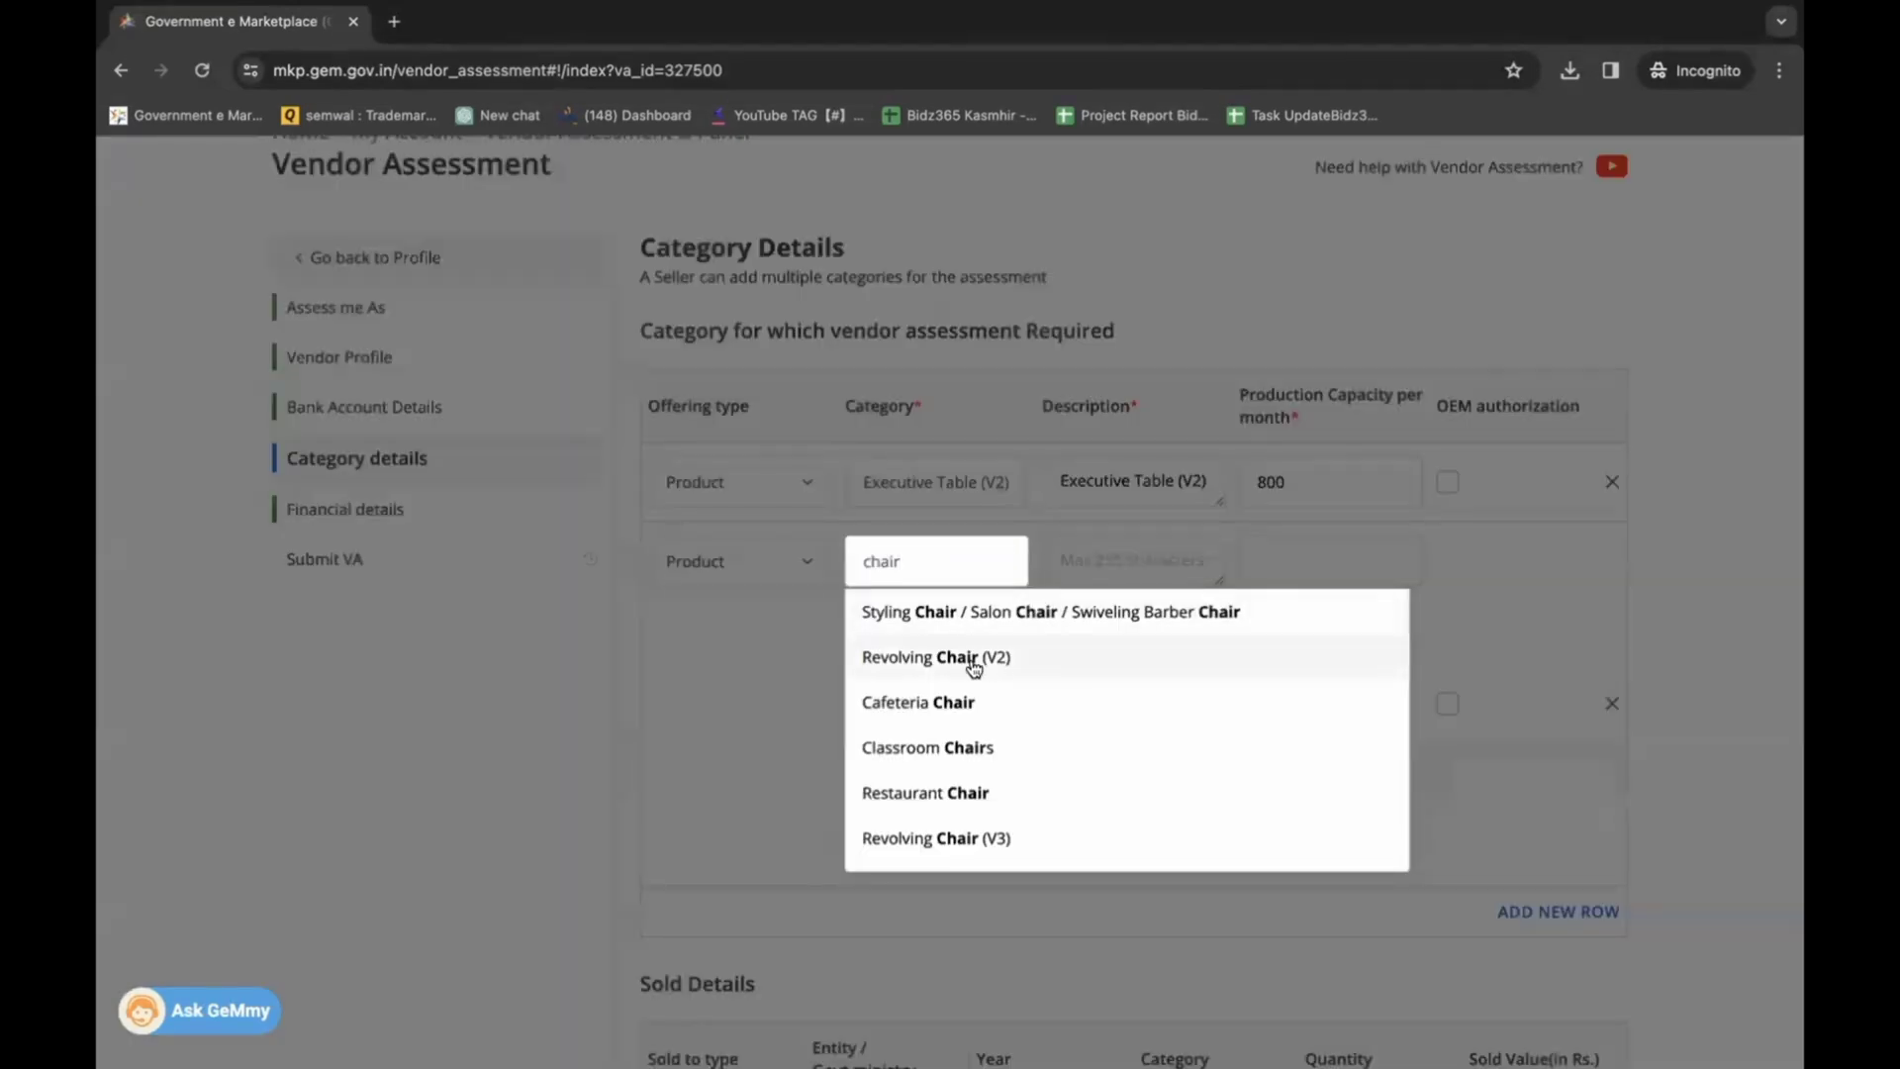
left_click(968, 655)
left_click(1134, 562)
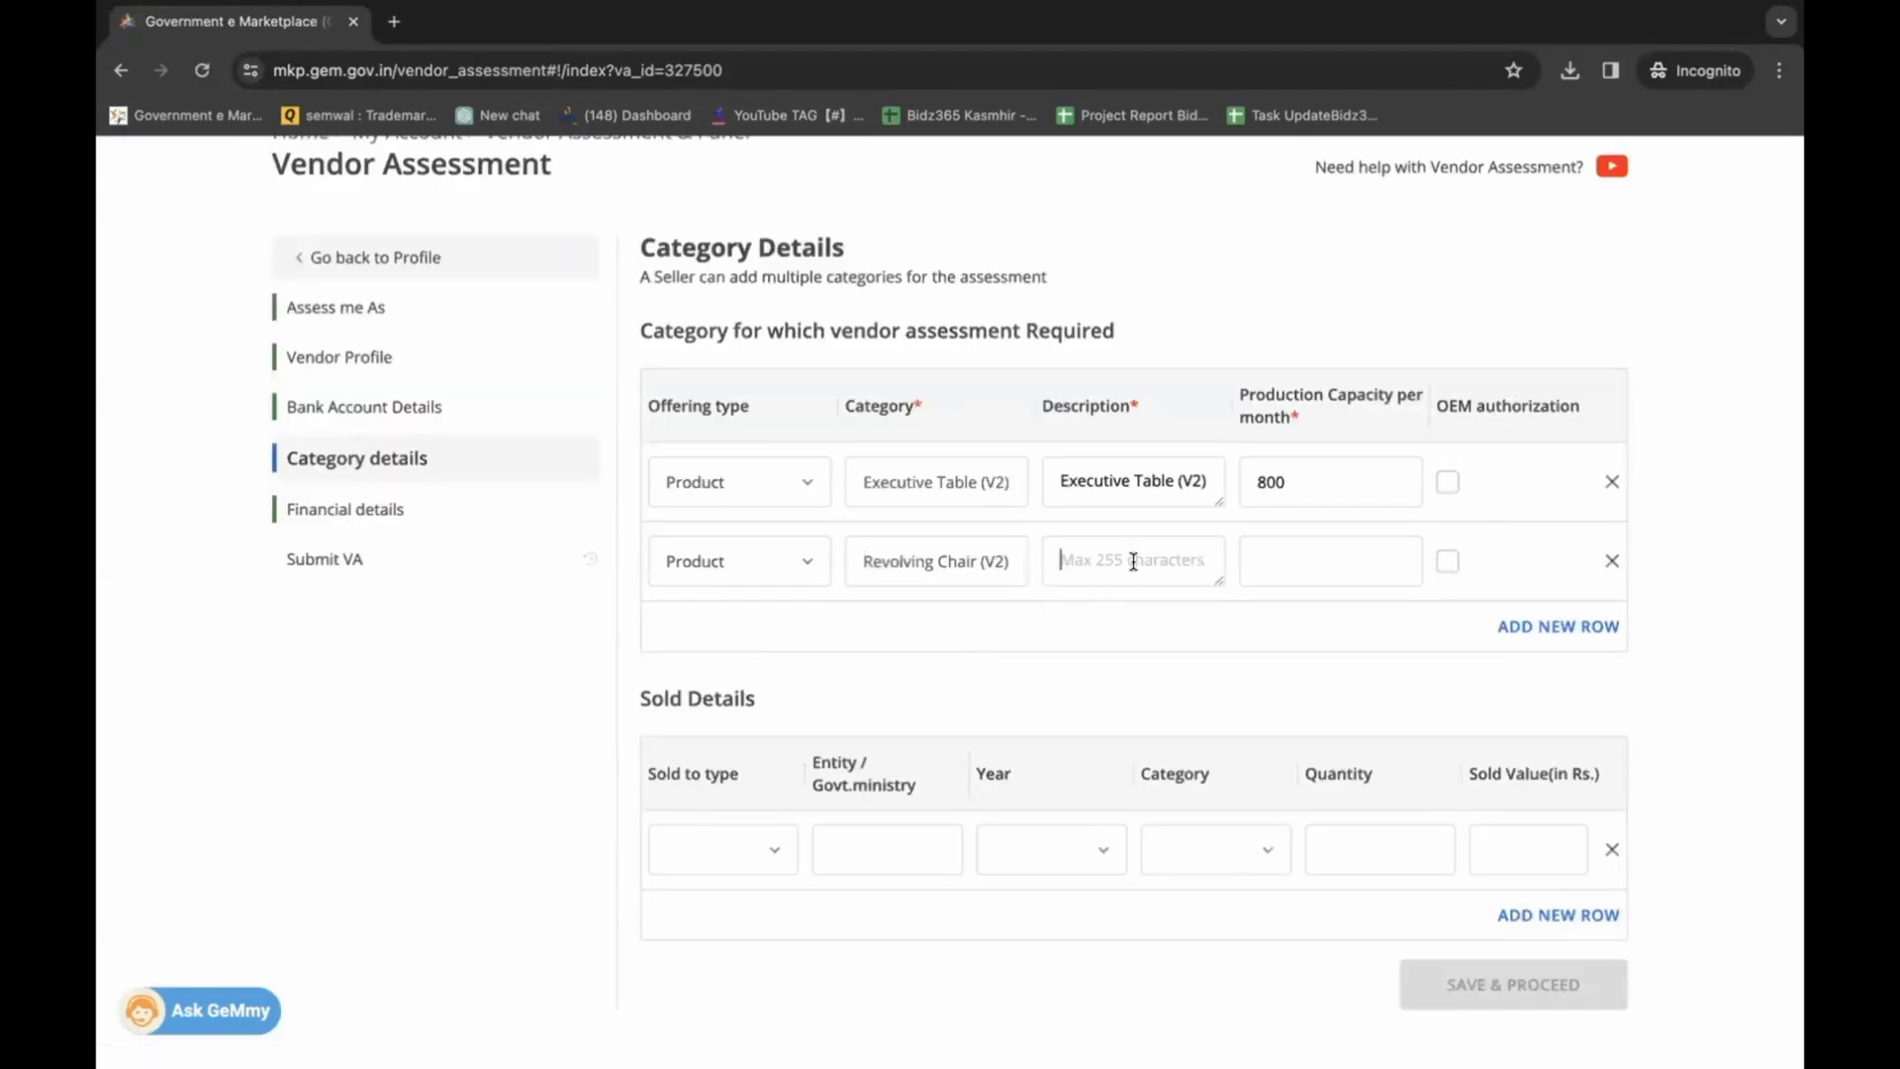
type("chair")
scroll(1163, 565, "up", 1)
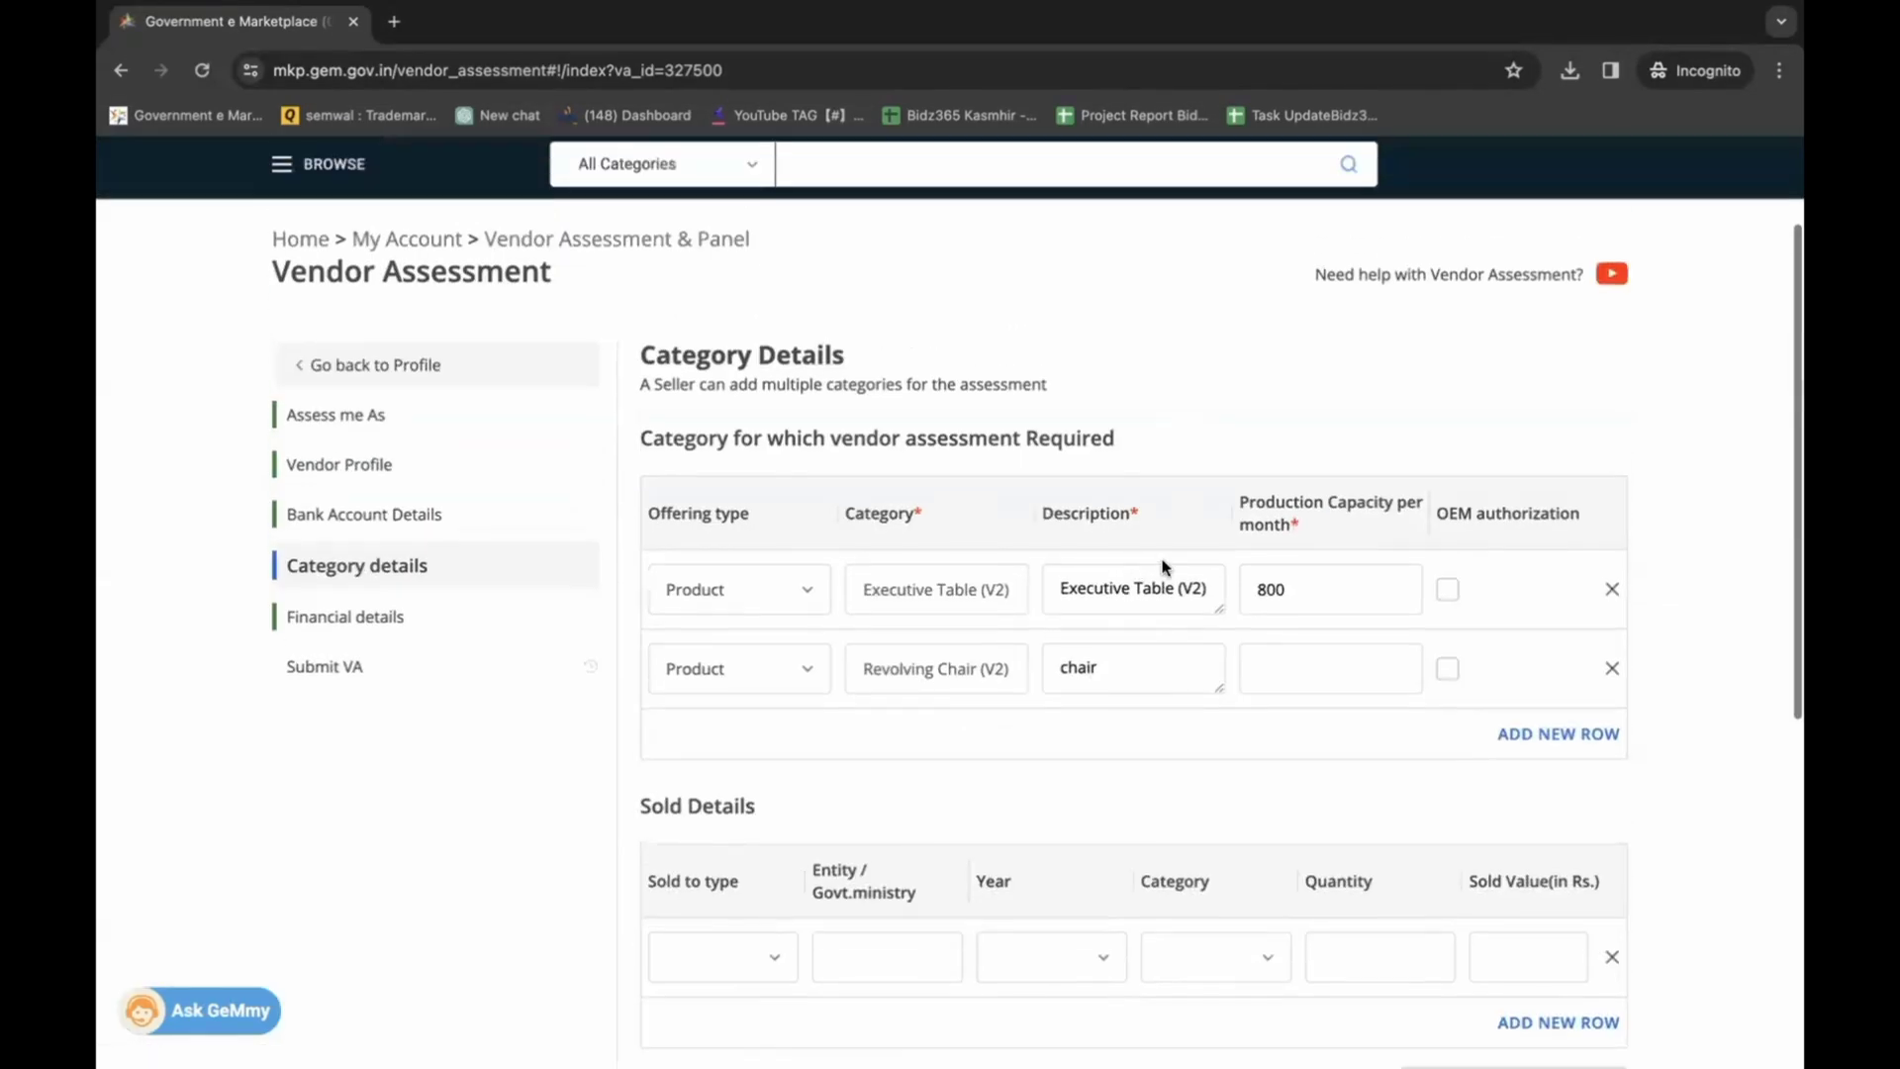
left_click(1297, 656)
type("800")
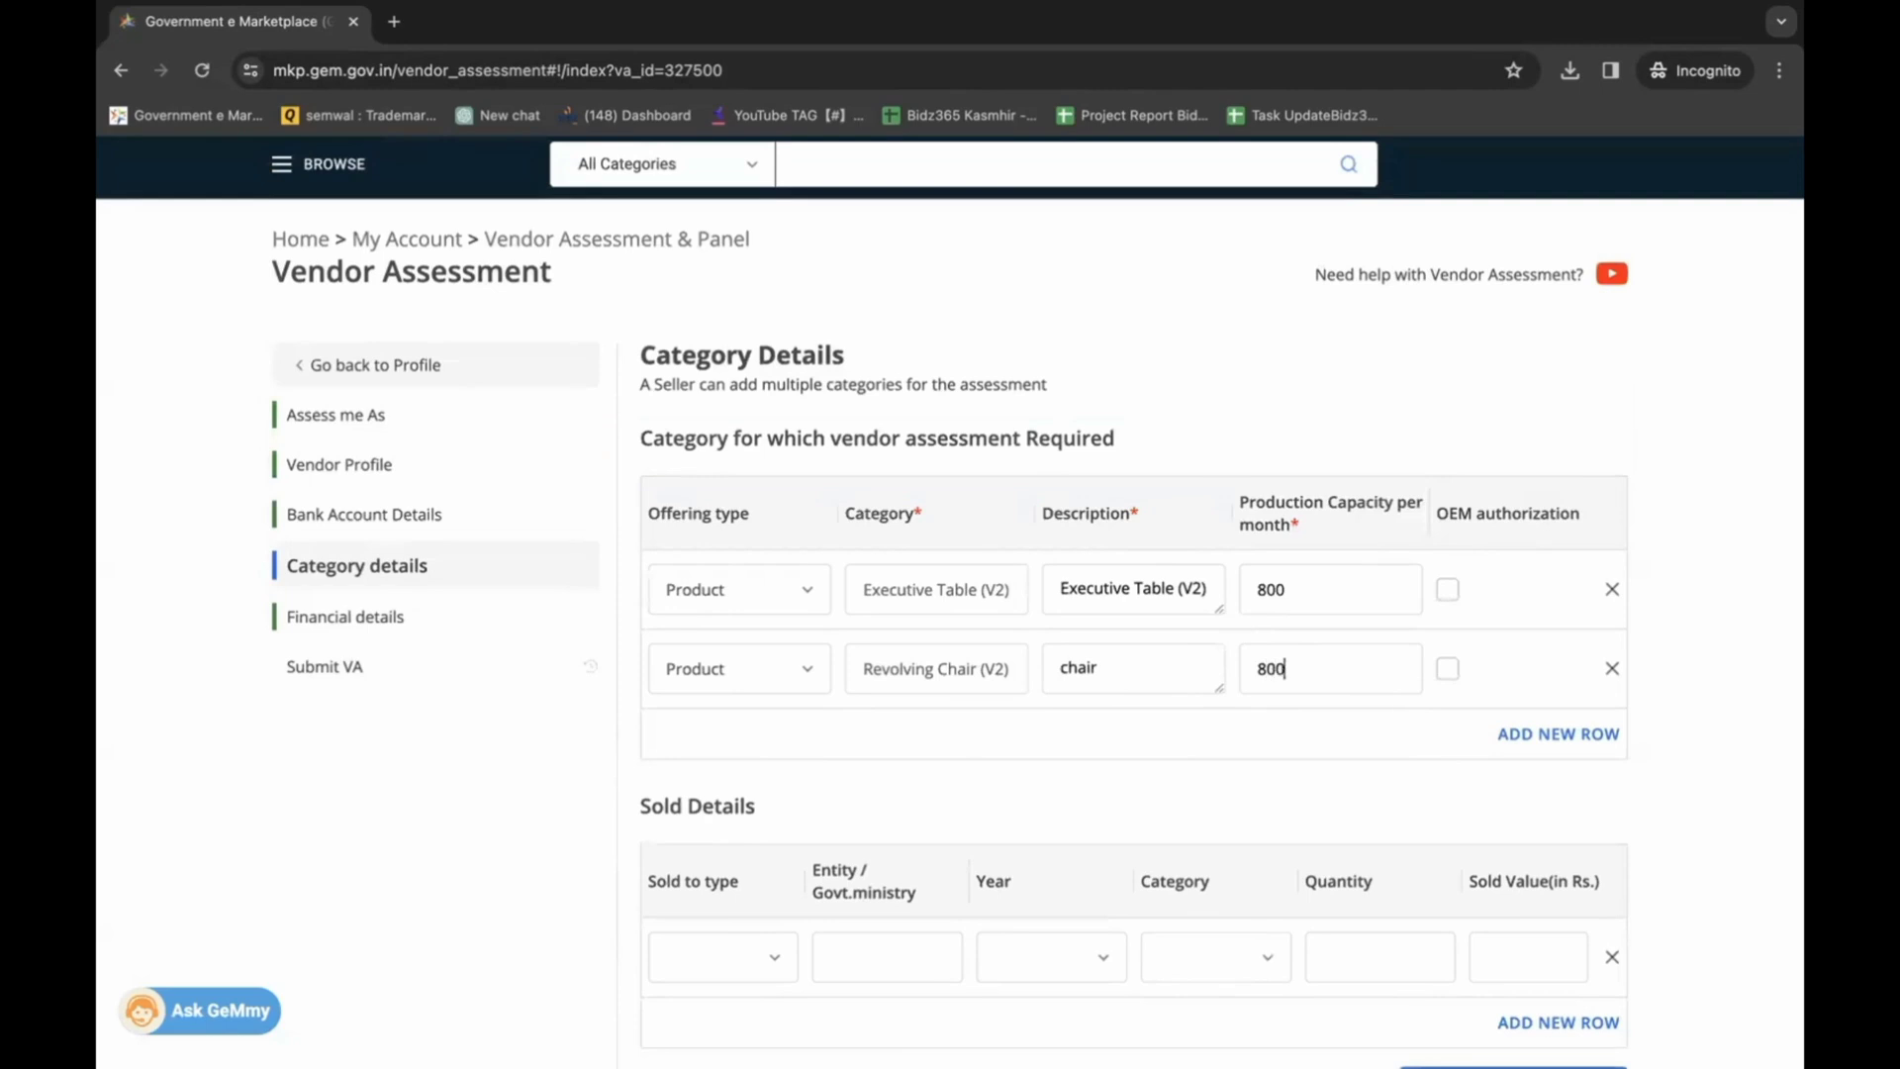
Step: Save the category details with the Sold Details row left blank and proceed to the financial details
scroll(1245, 728, "down", 2)
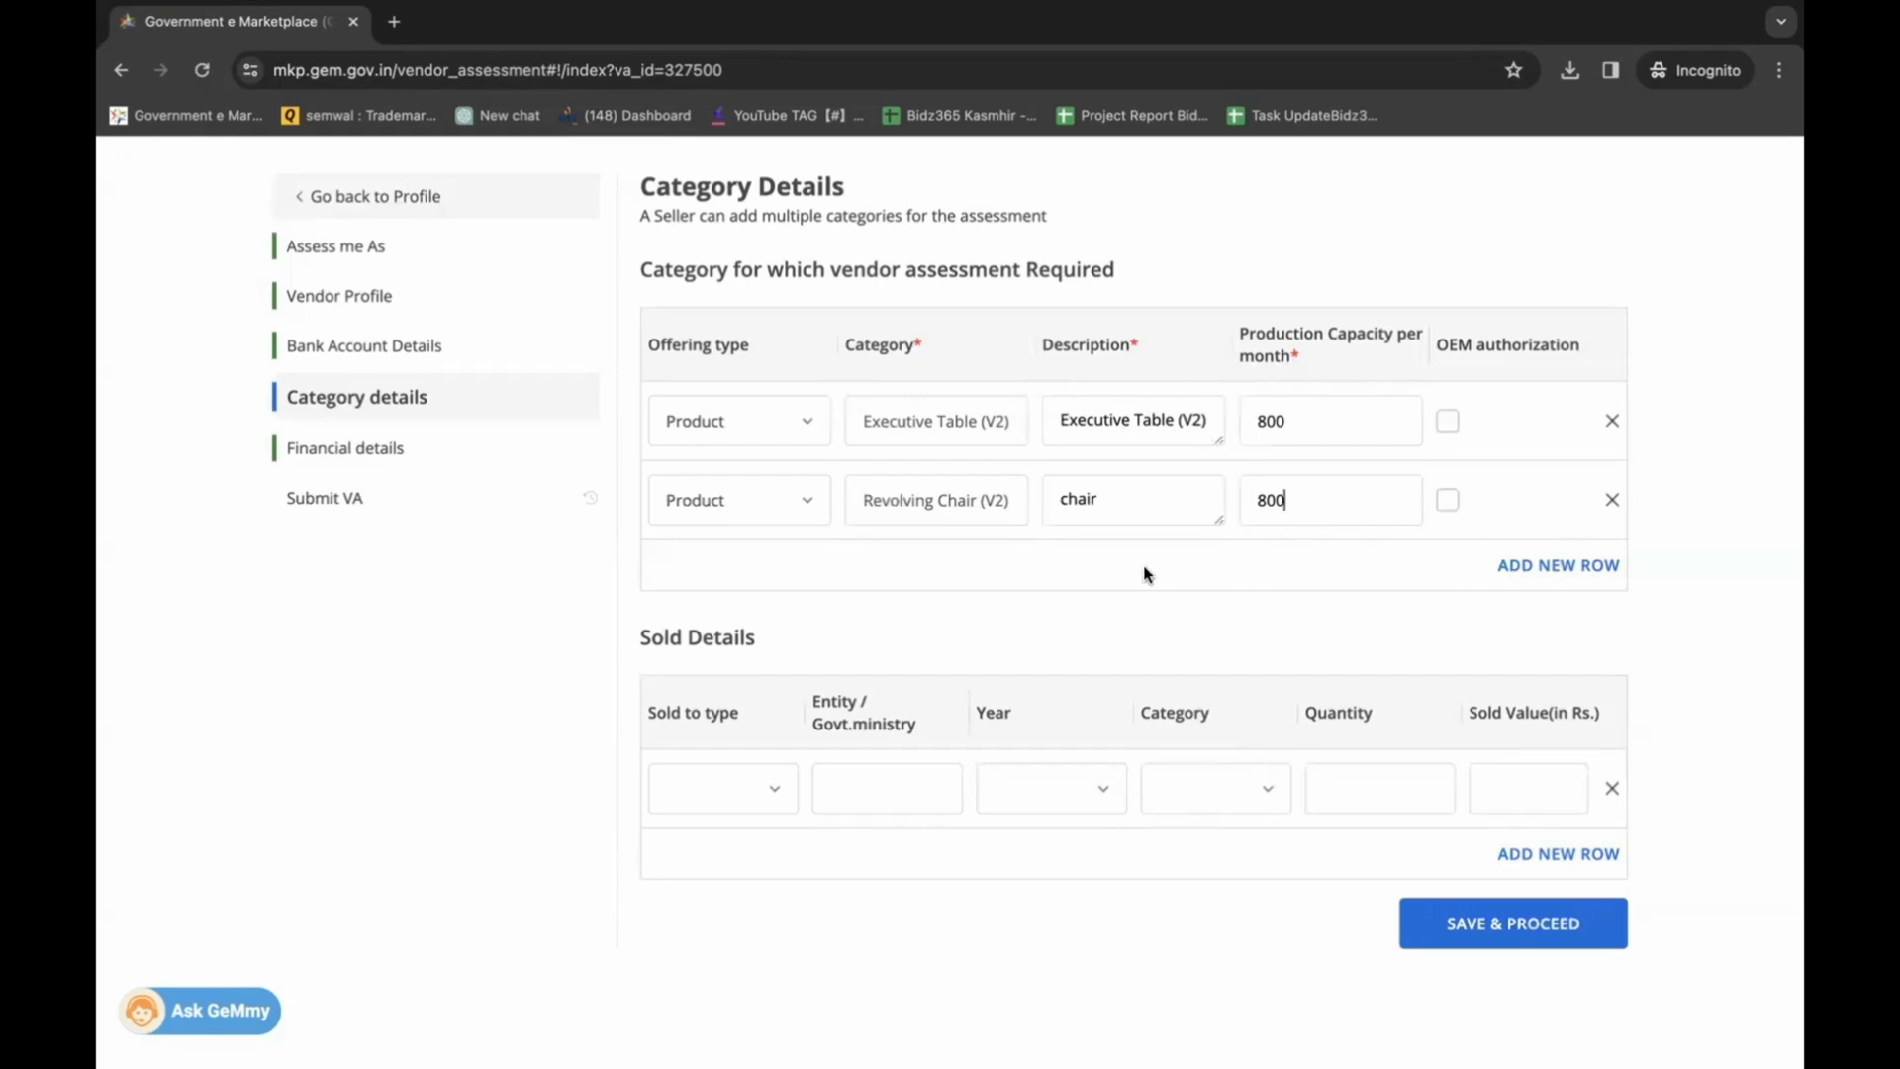
scroll(1397, 708, "down", 1)
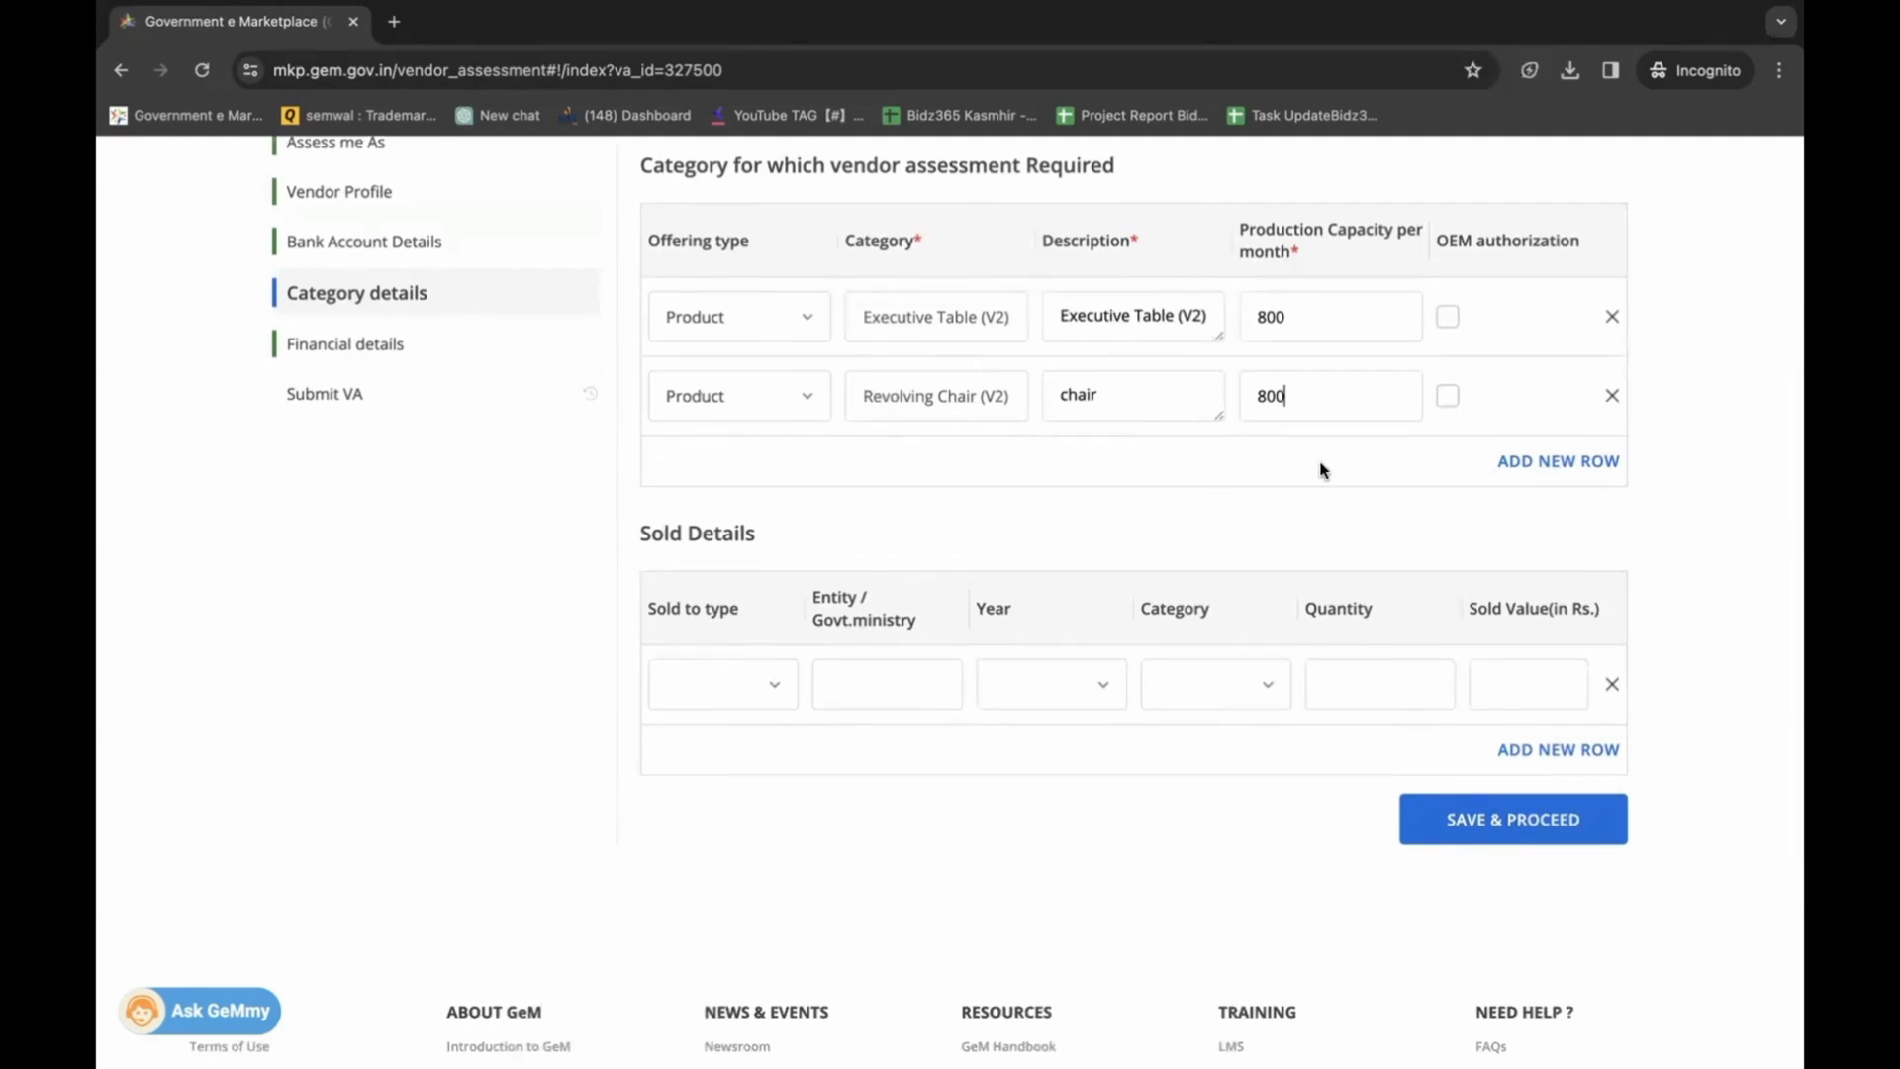
scroll(1322, 470, "down", 1)
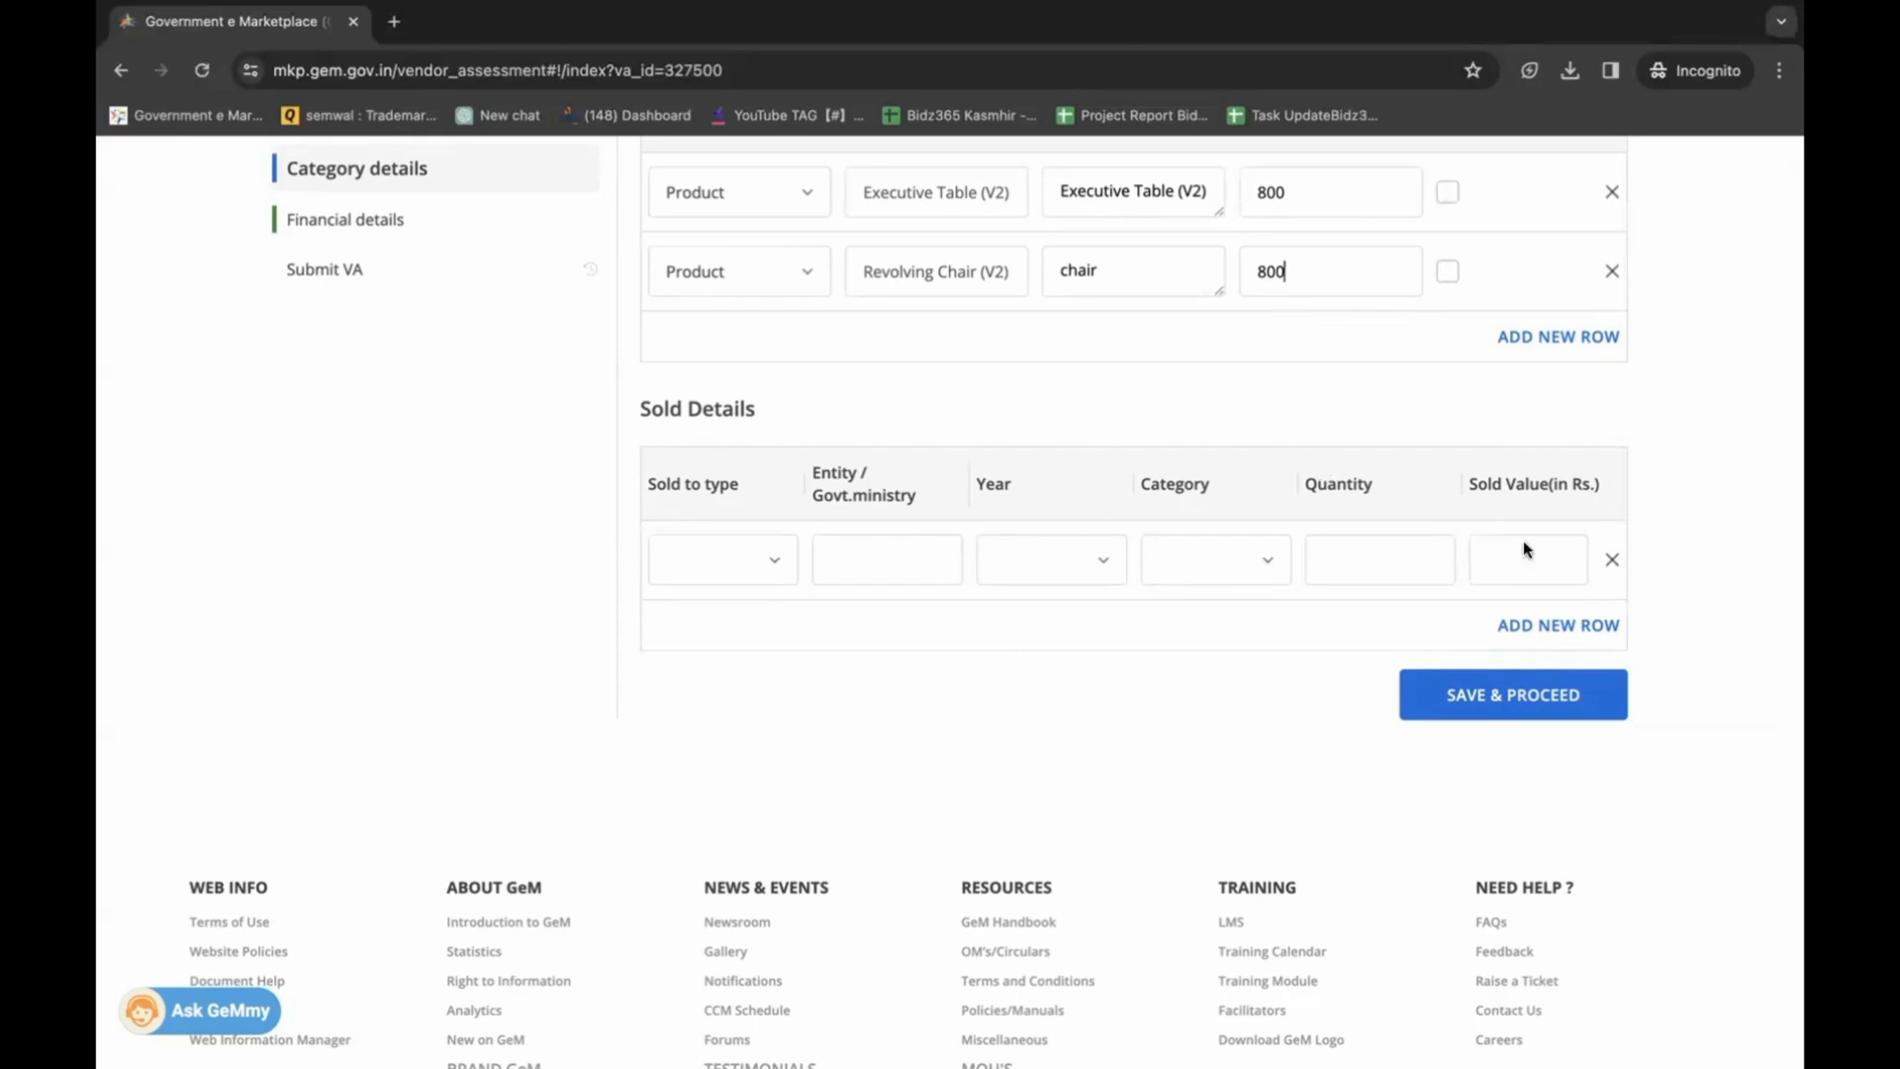
left_click(1492, 693)
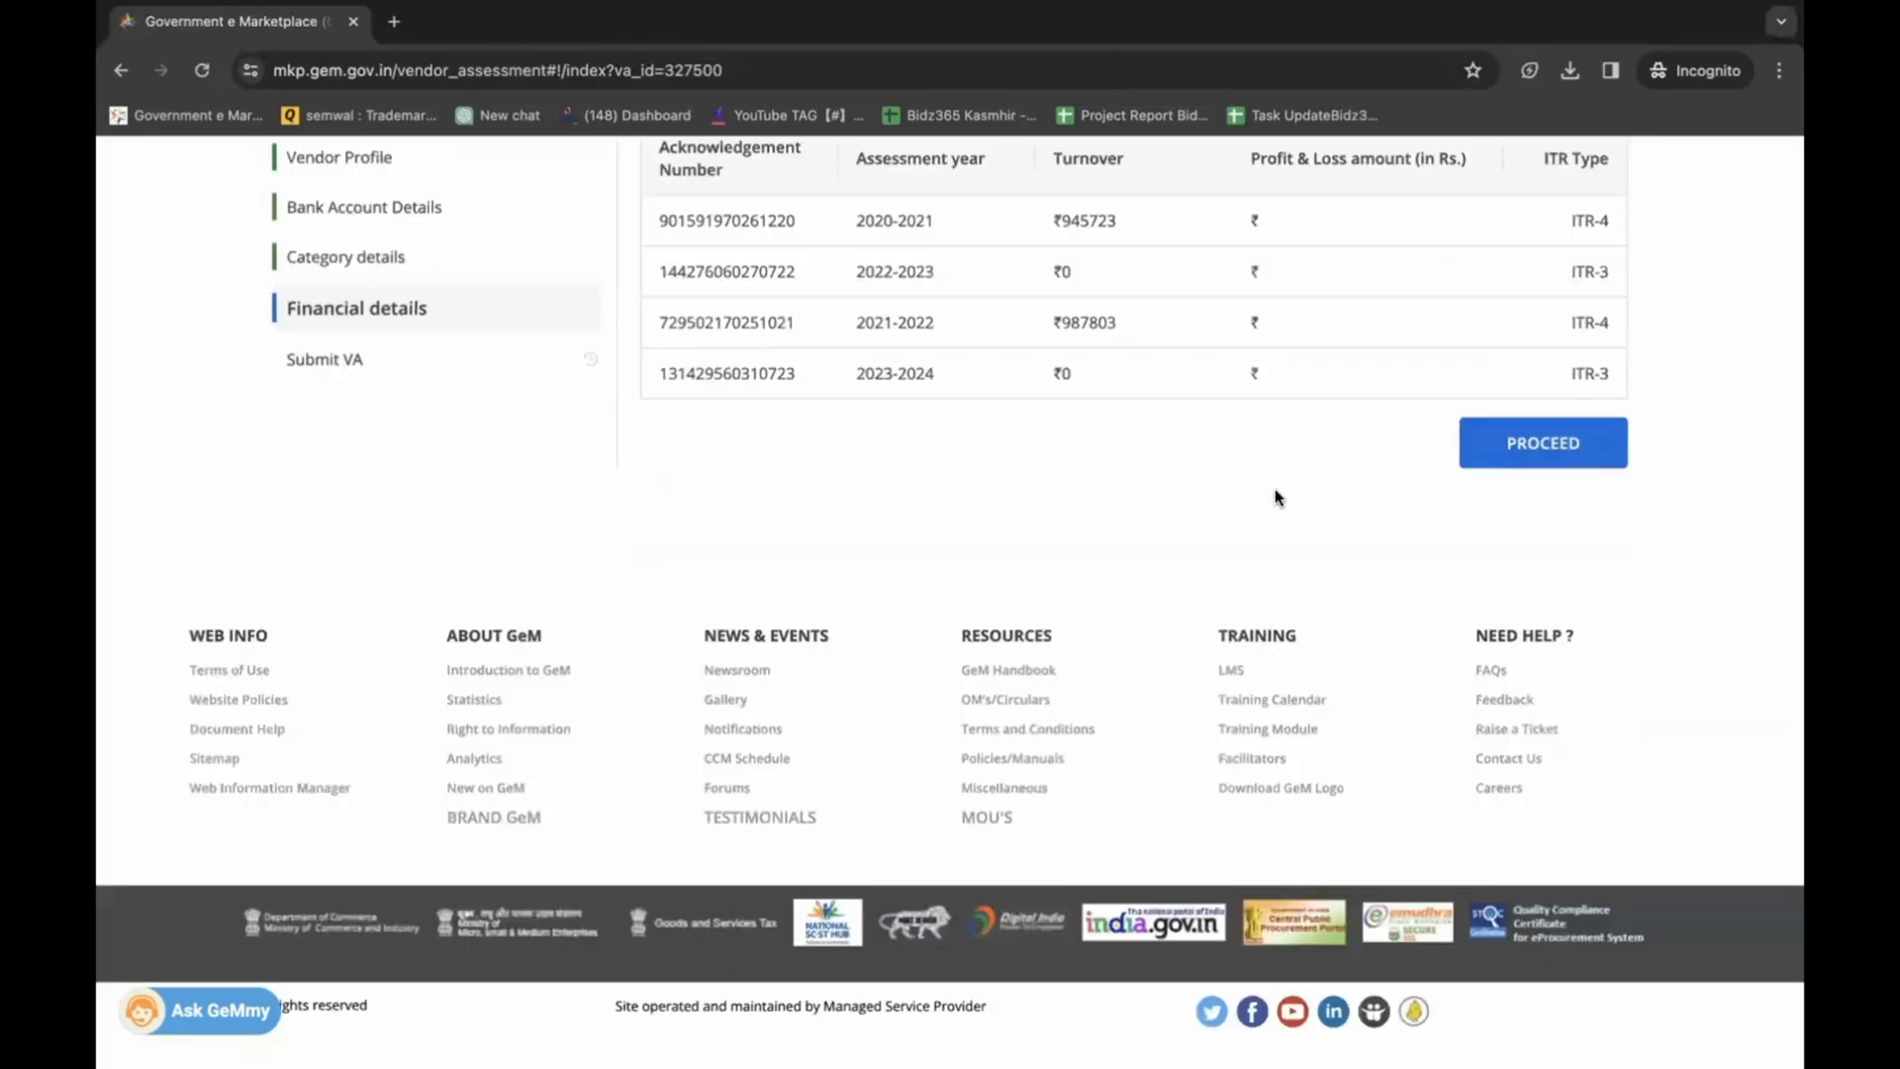
Step: Proceed past the financial details, submit the vendor assessment and open its Submit VA section
scroll(1273, 496, "up", 1)
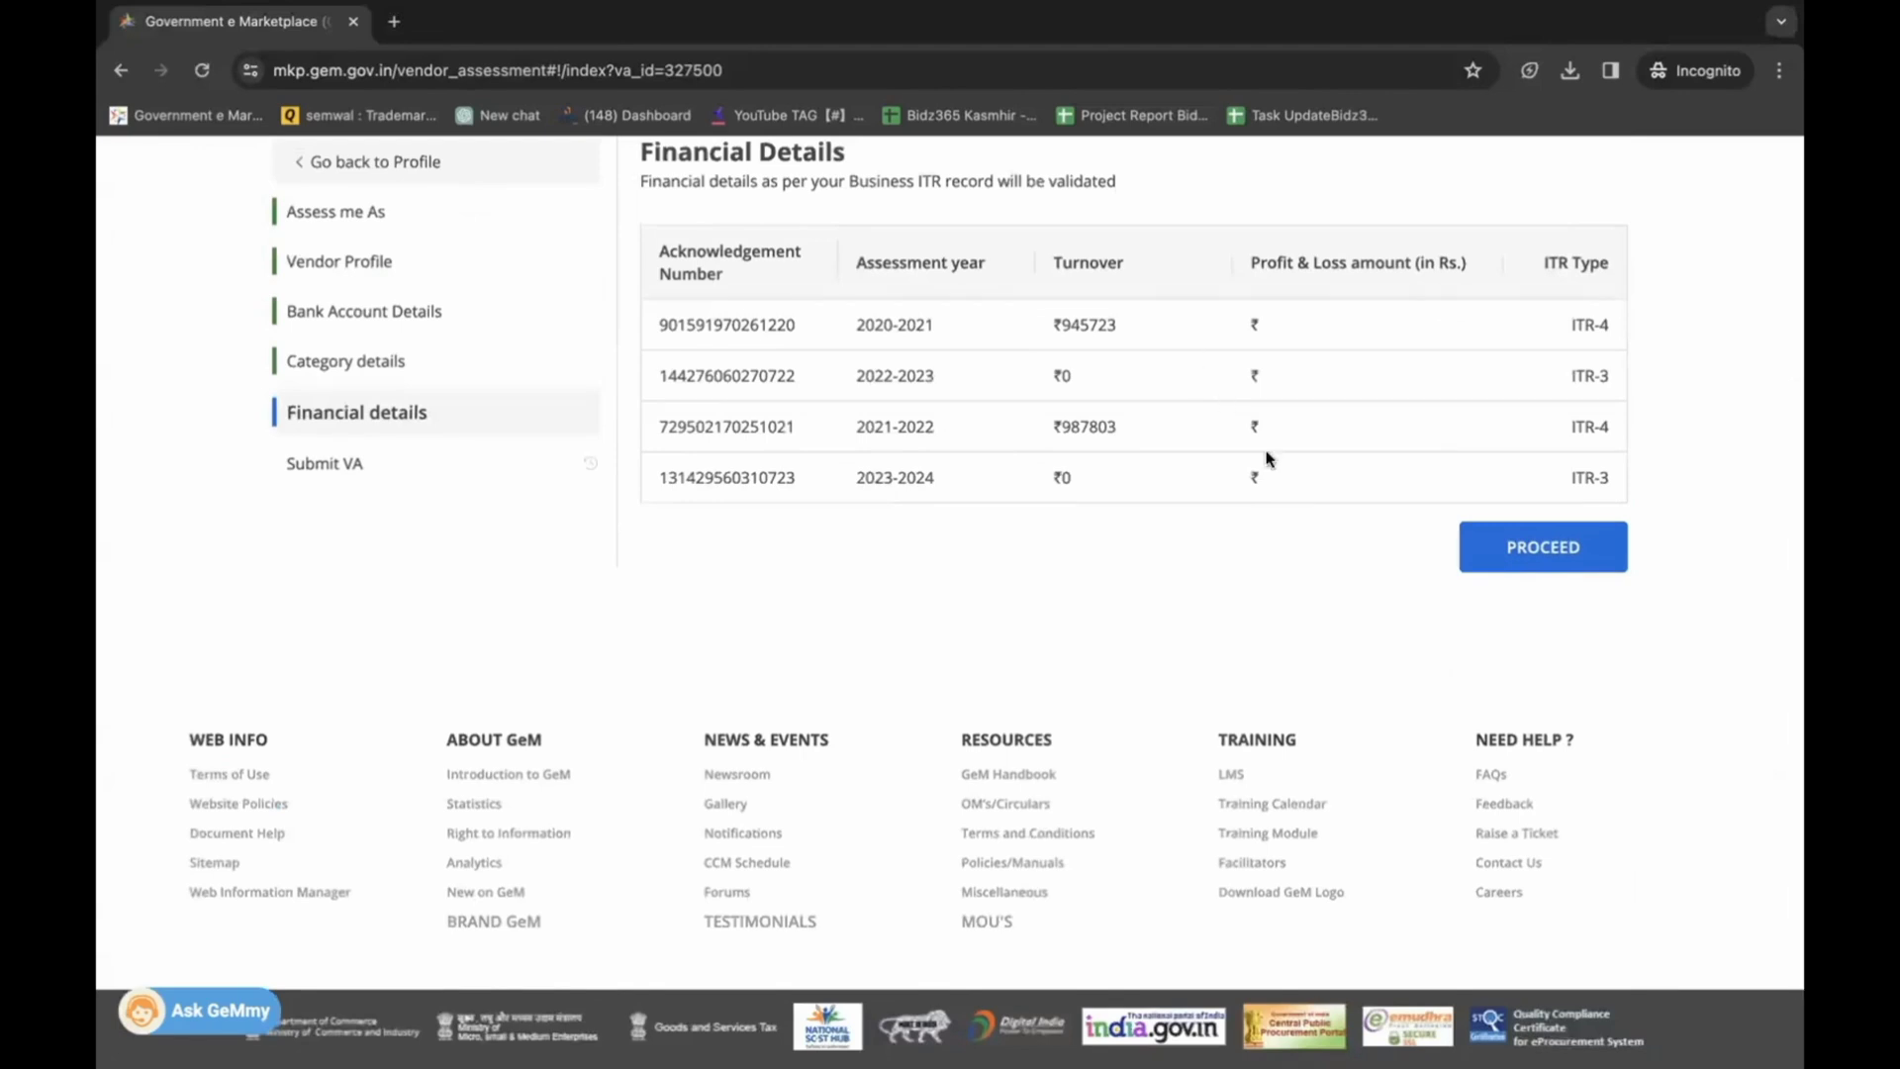
left_click(1595, 552)
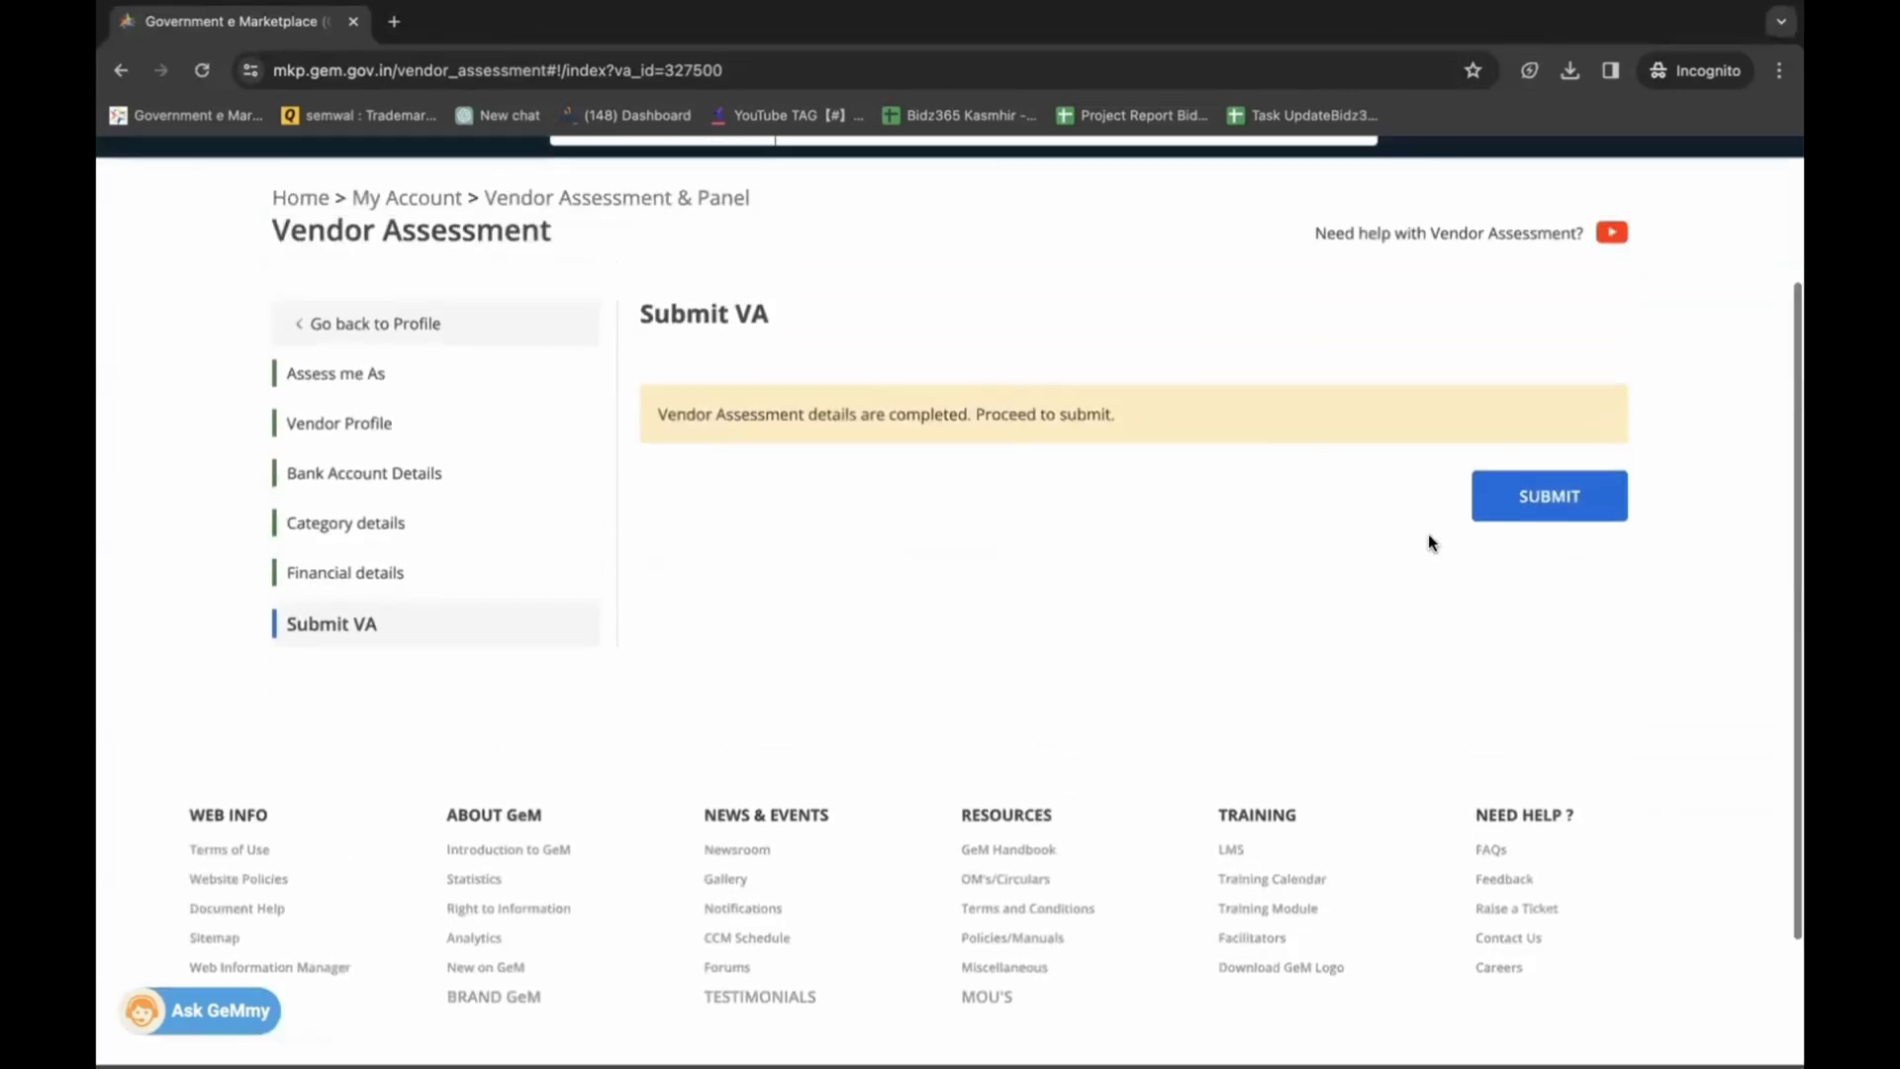
left_click(1568, 504)
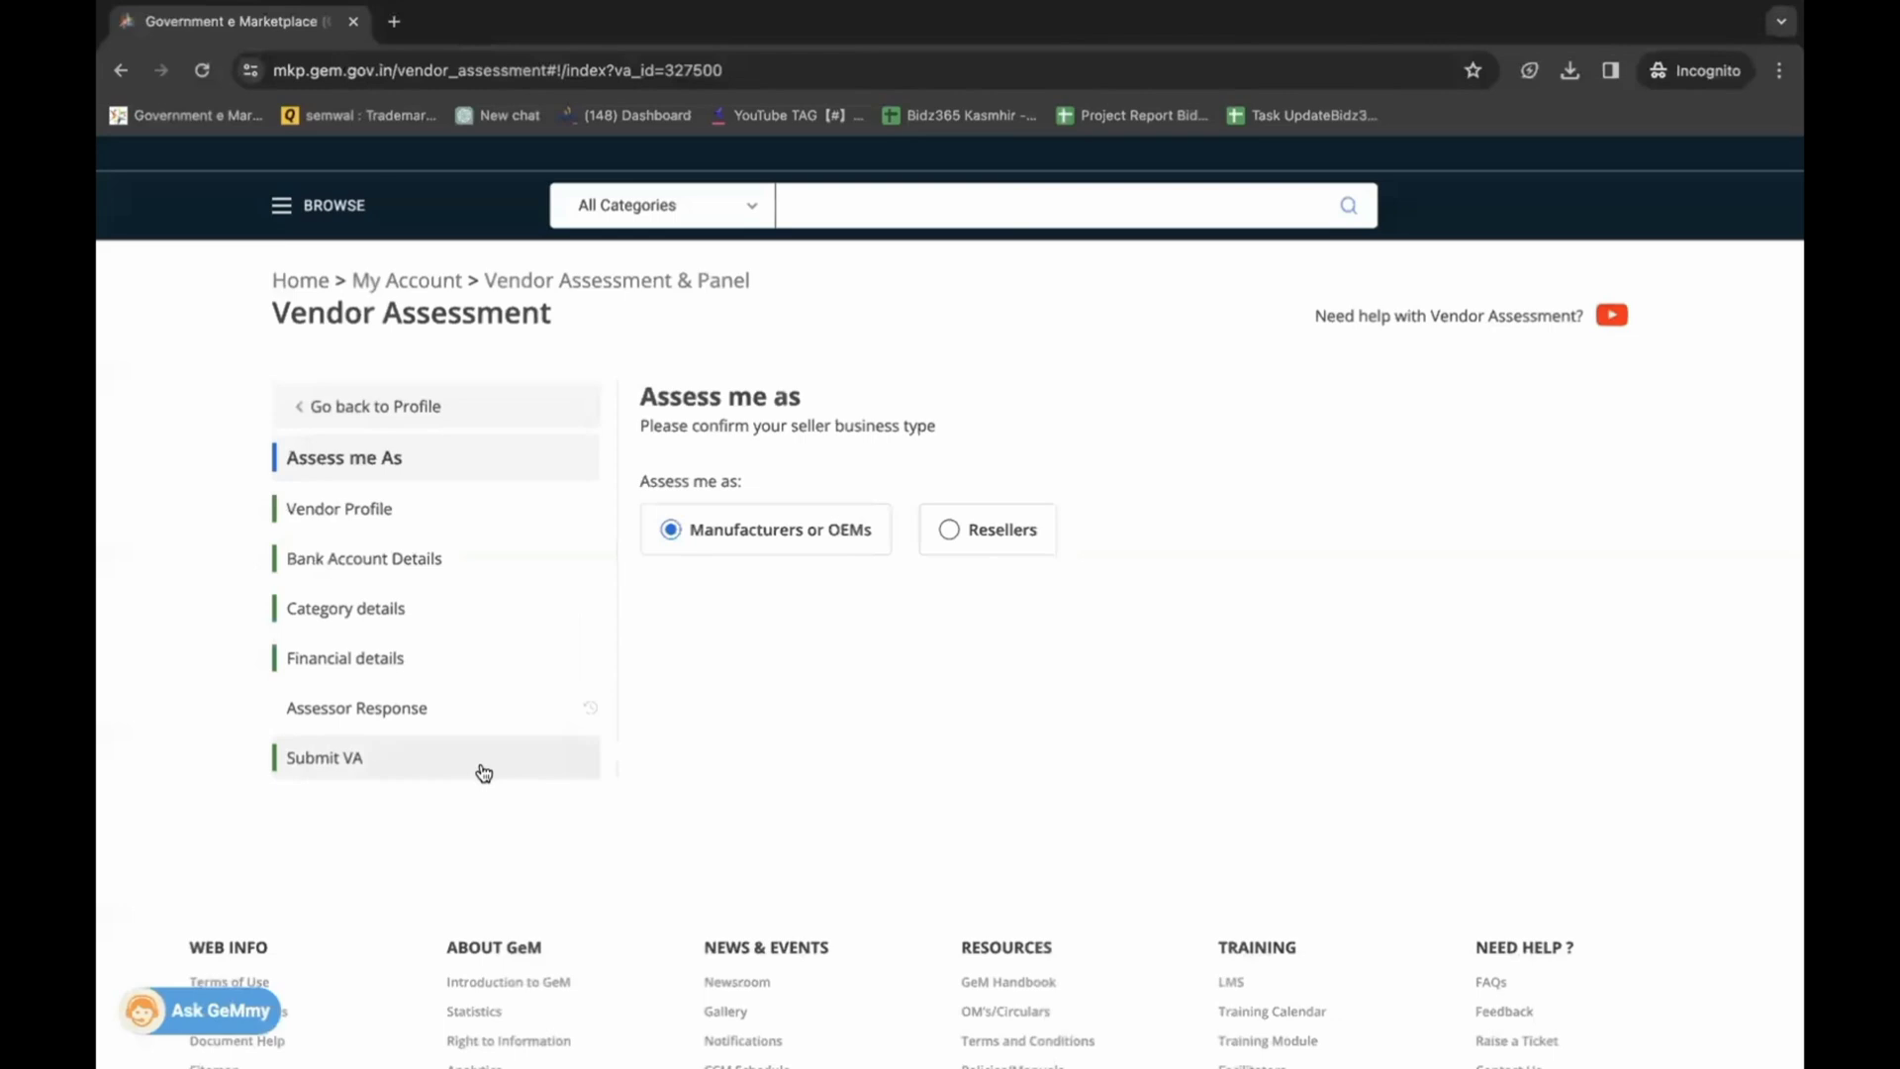
left_click(484, 768)
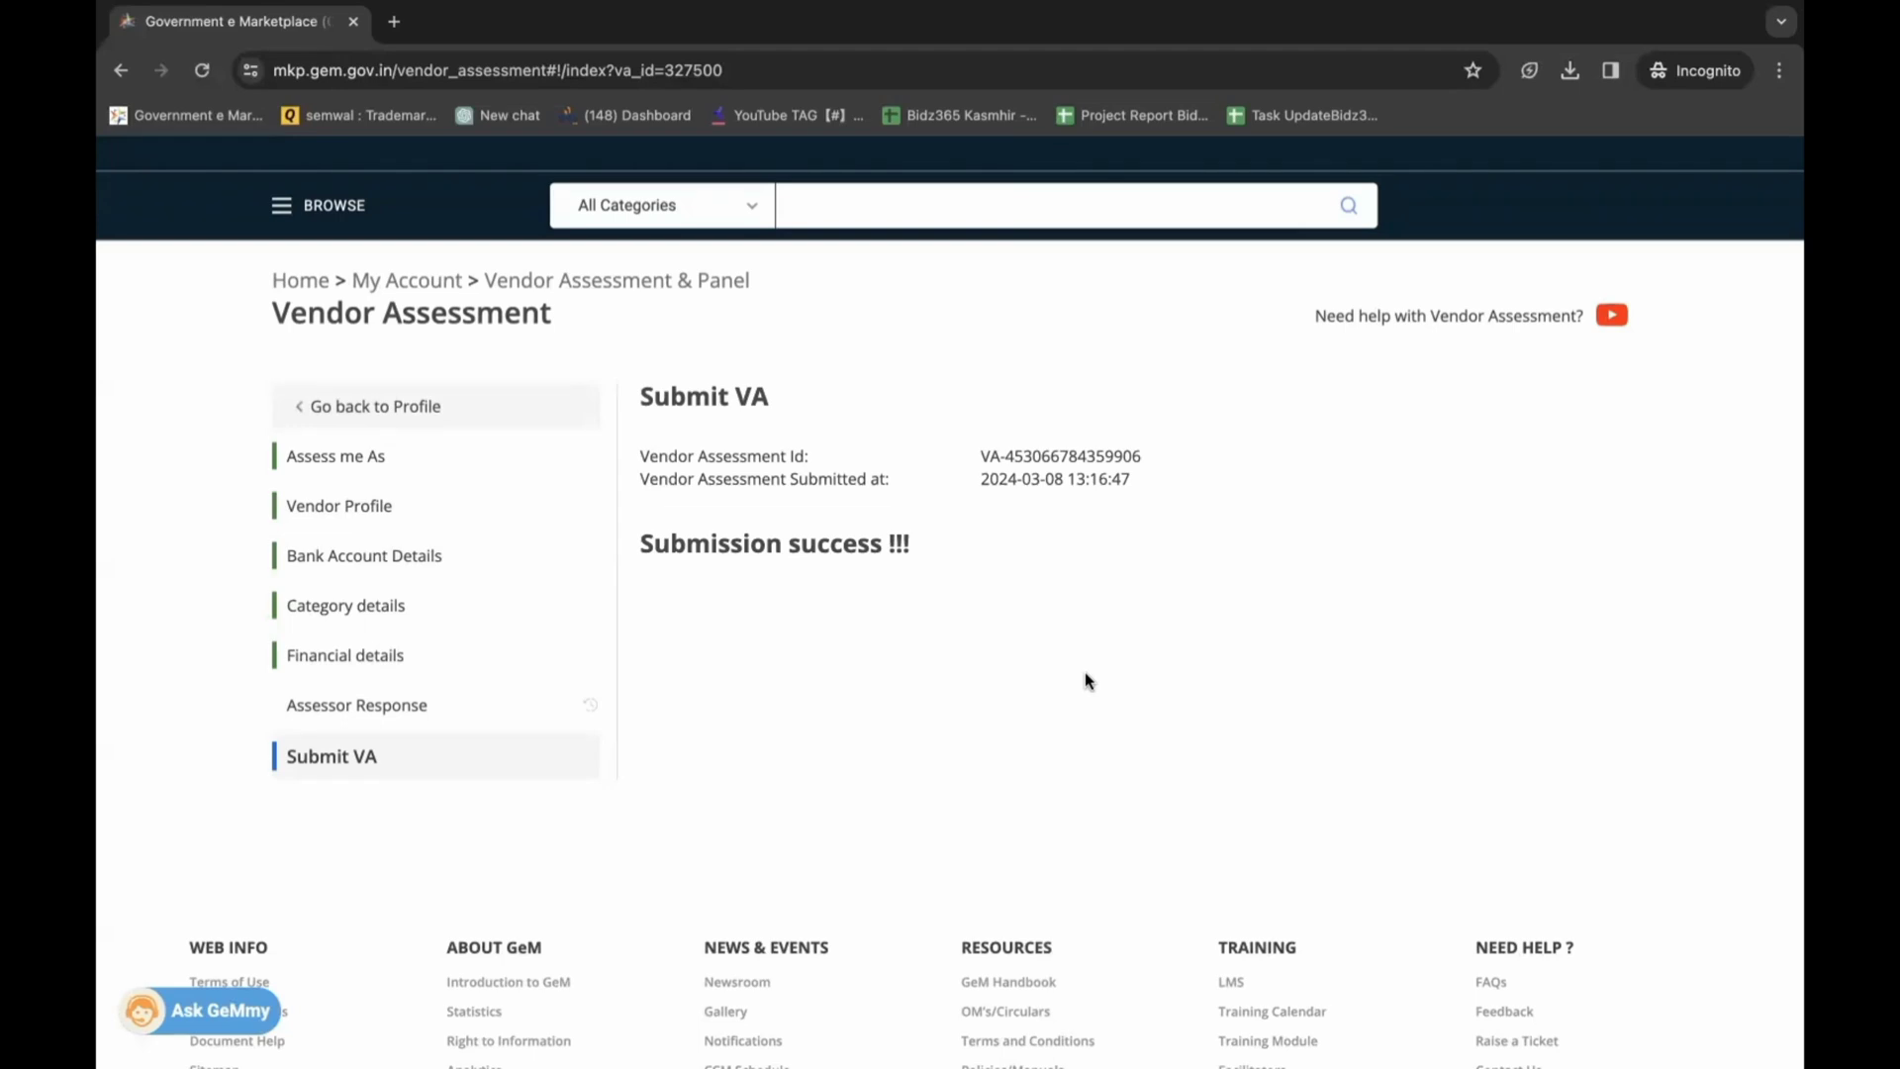
Step: Return to the seller profile and open the Assessment Exemption section of Vendor Assessment
scroll(1089, 681, "up", 2)
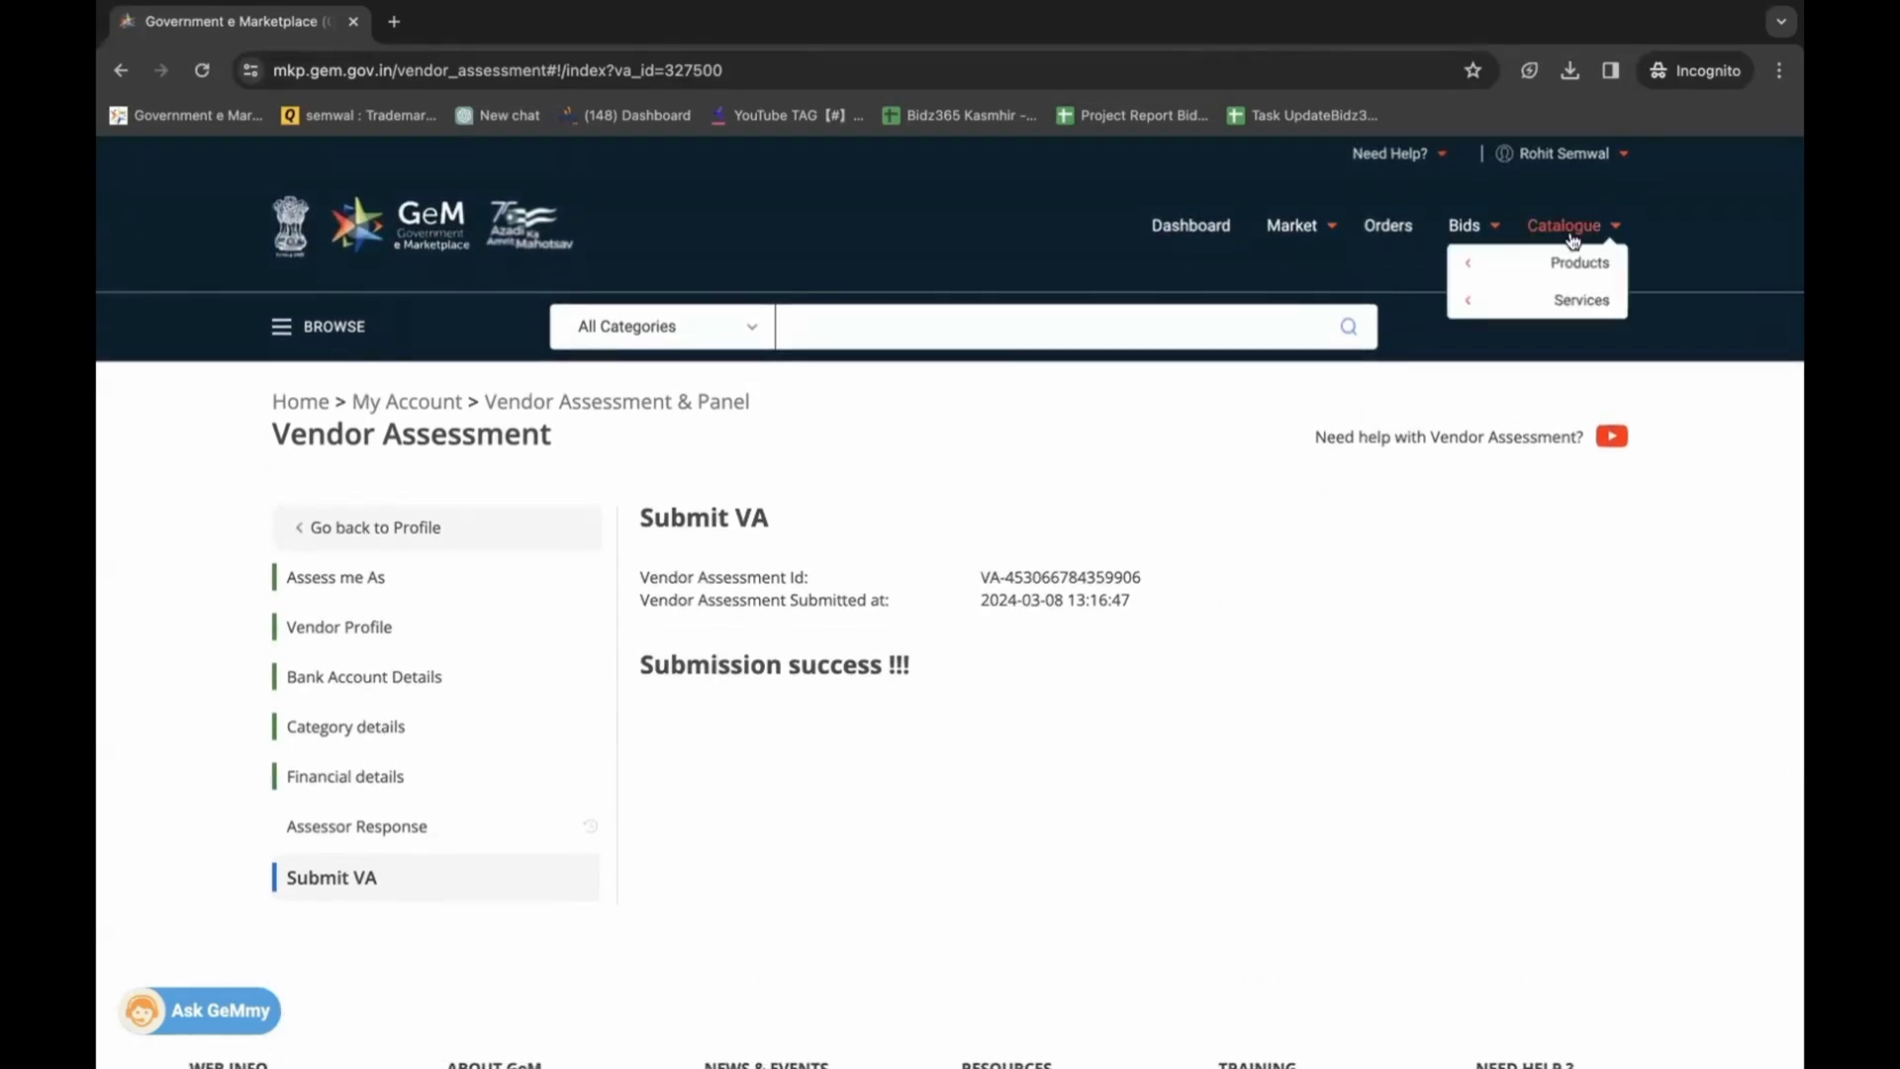
mouse_move(1588, 235)
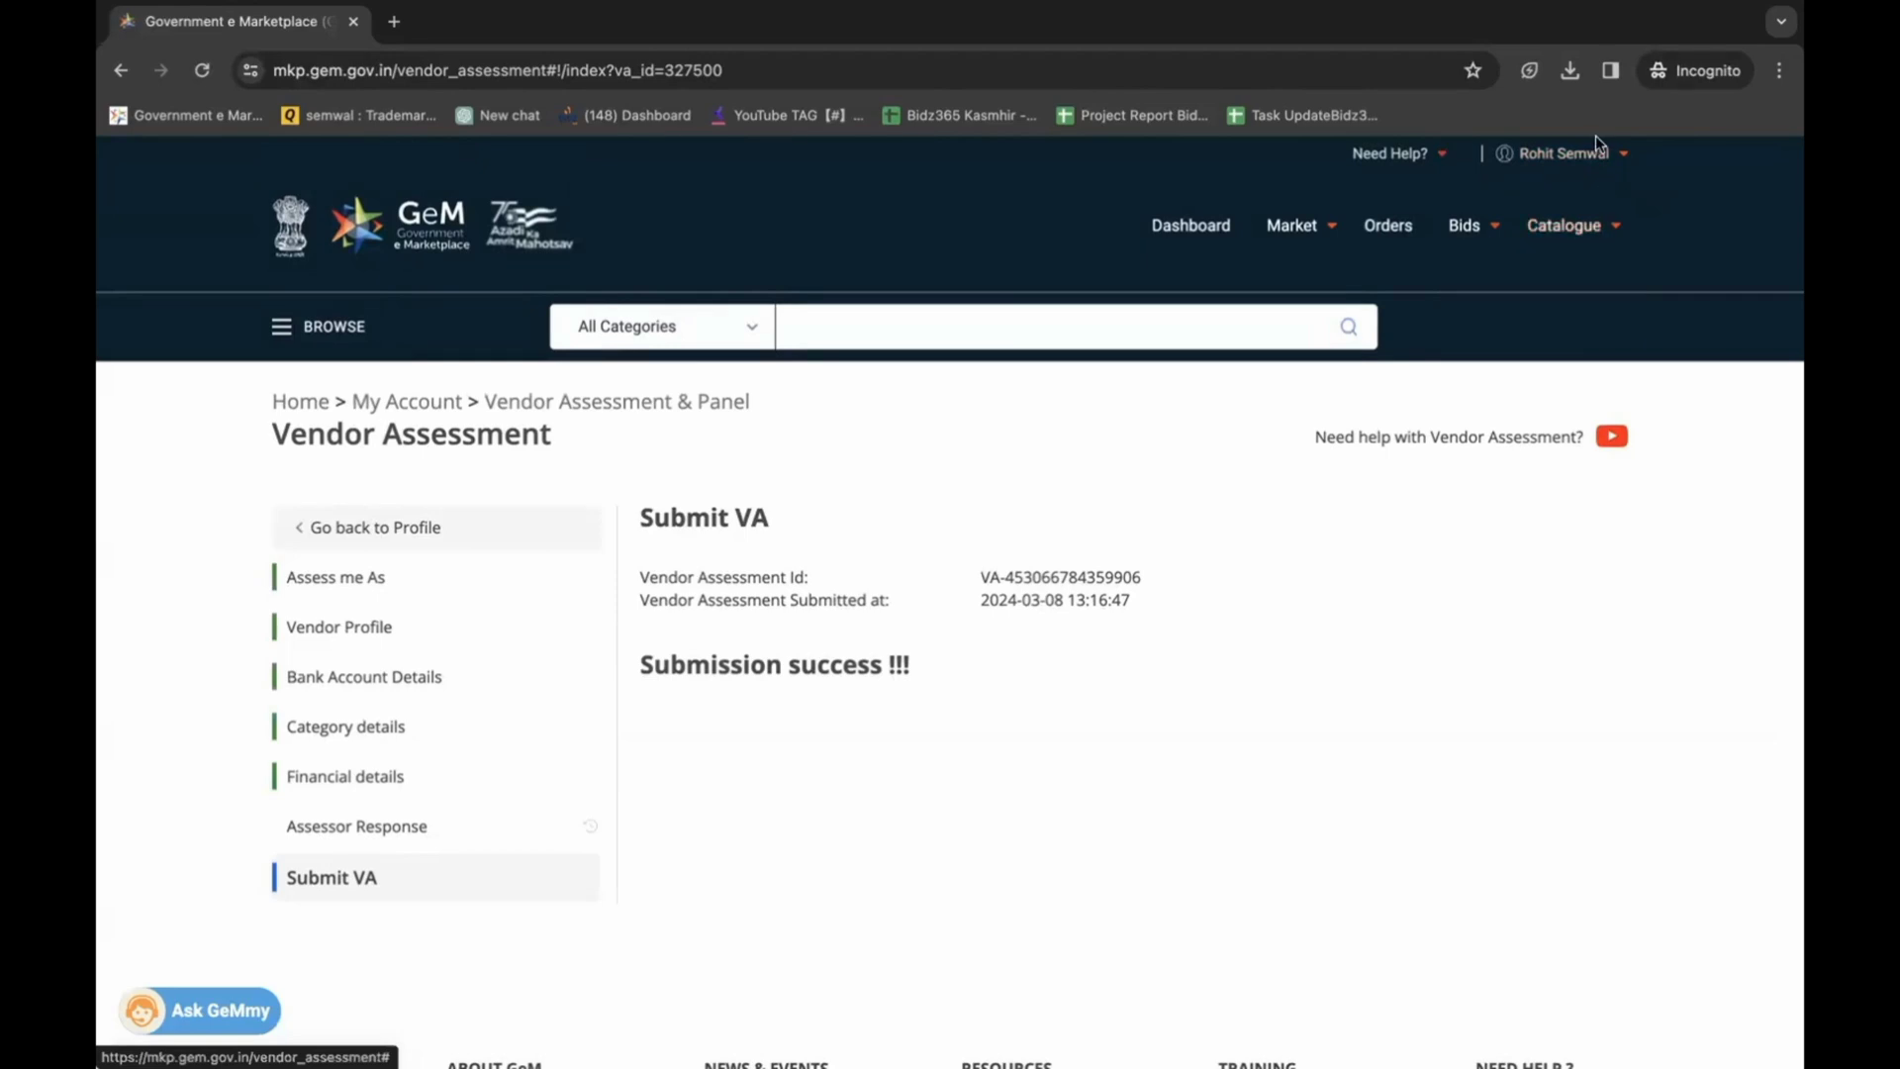
mouse_move(1572, 157)
left_click(1504, 186)
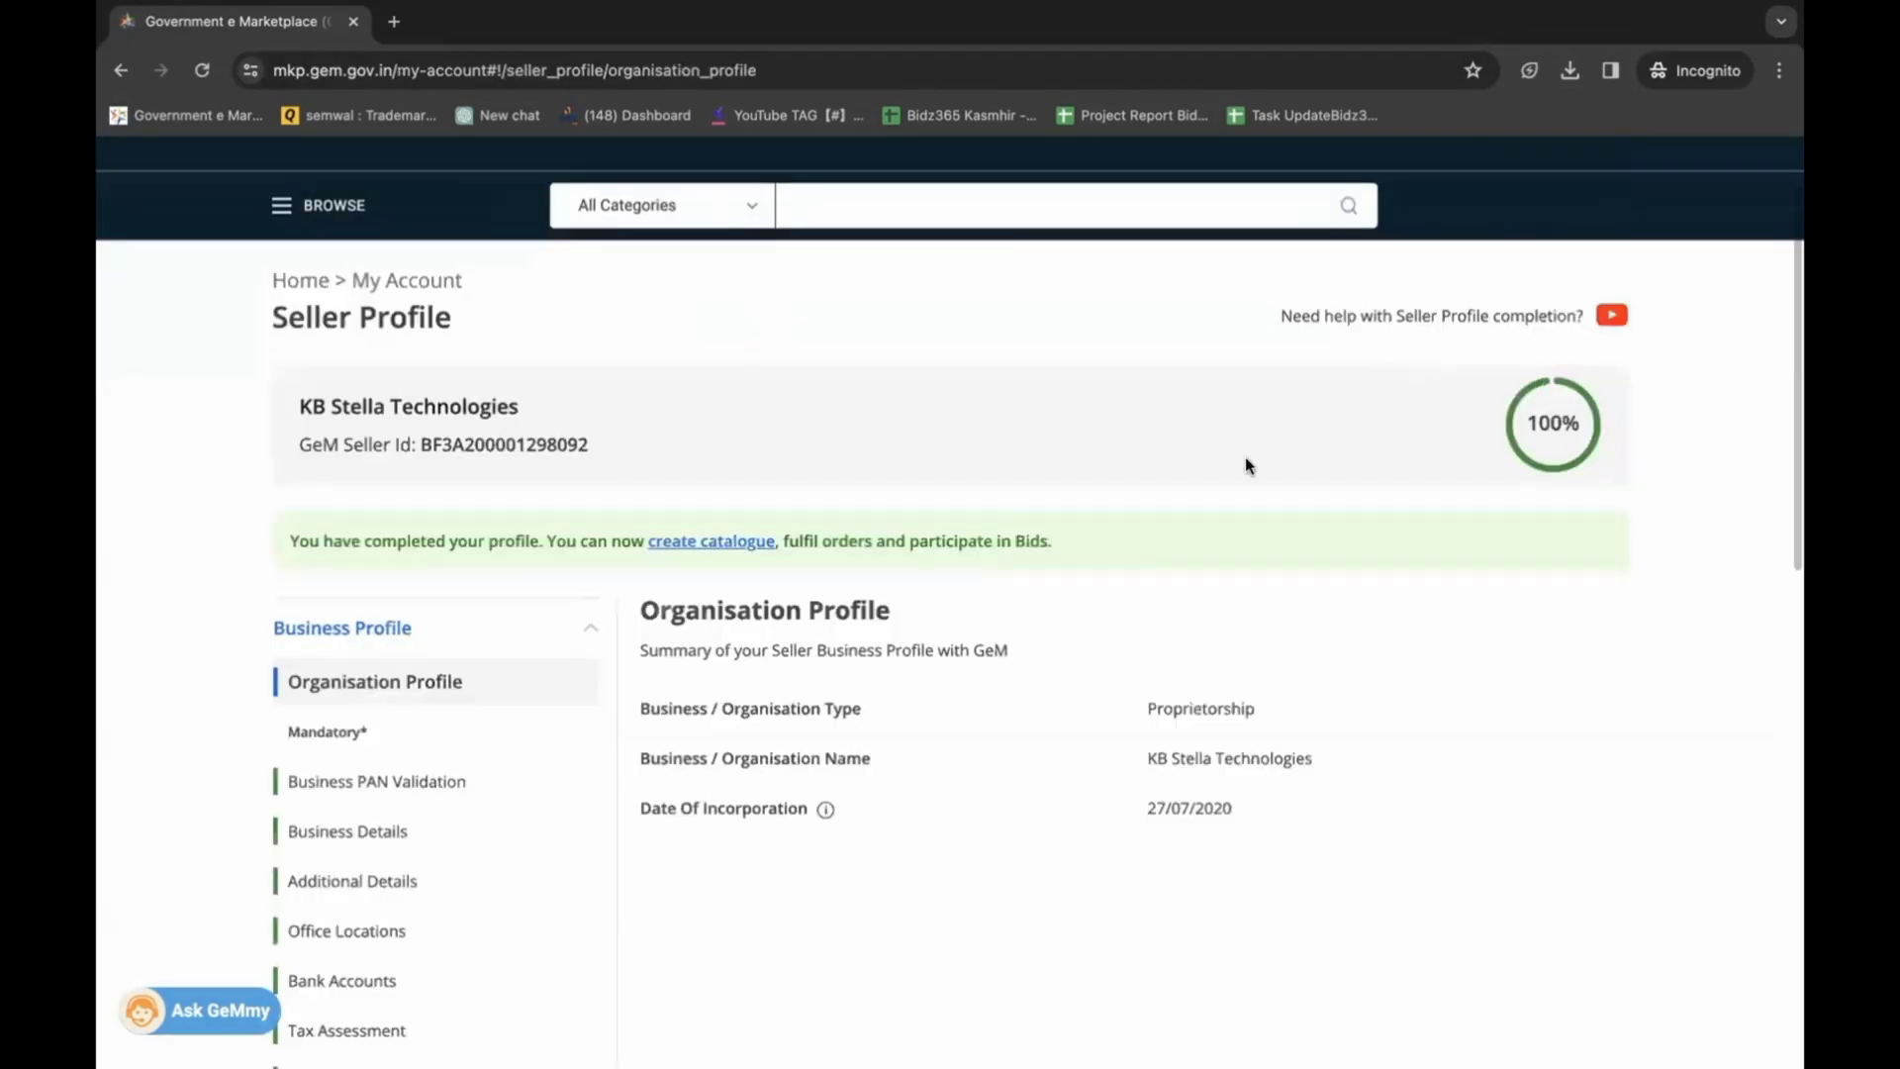
scroll(958, 638, "down", 9)
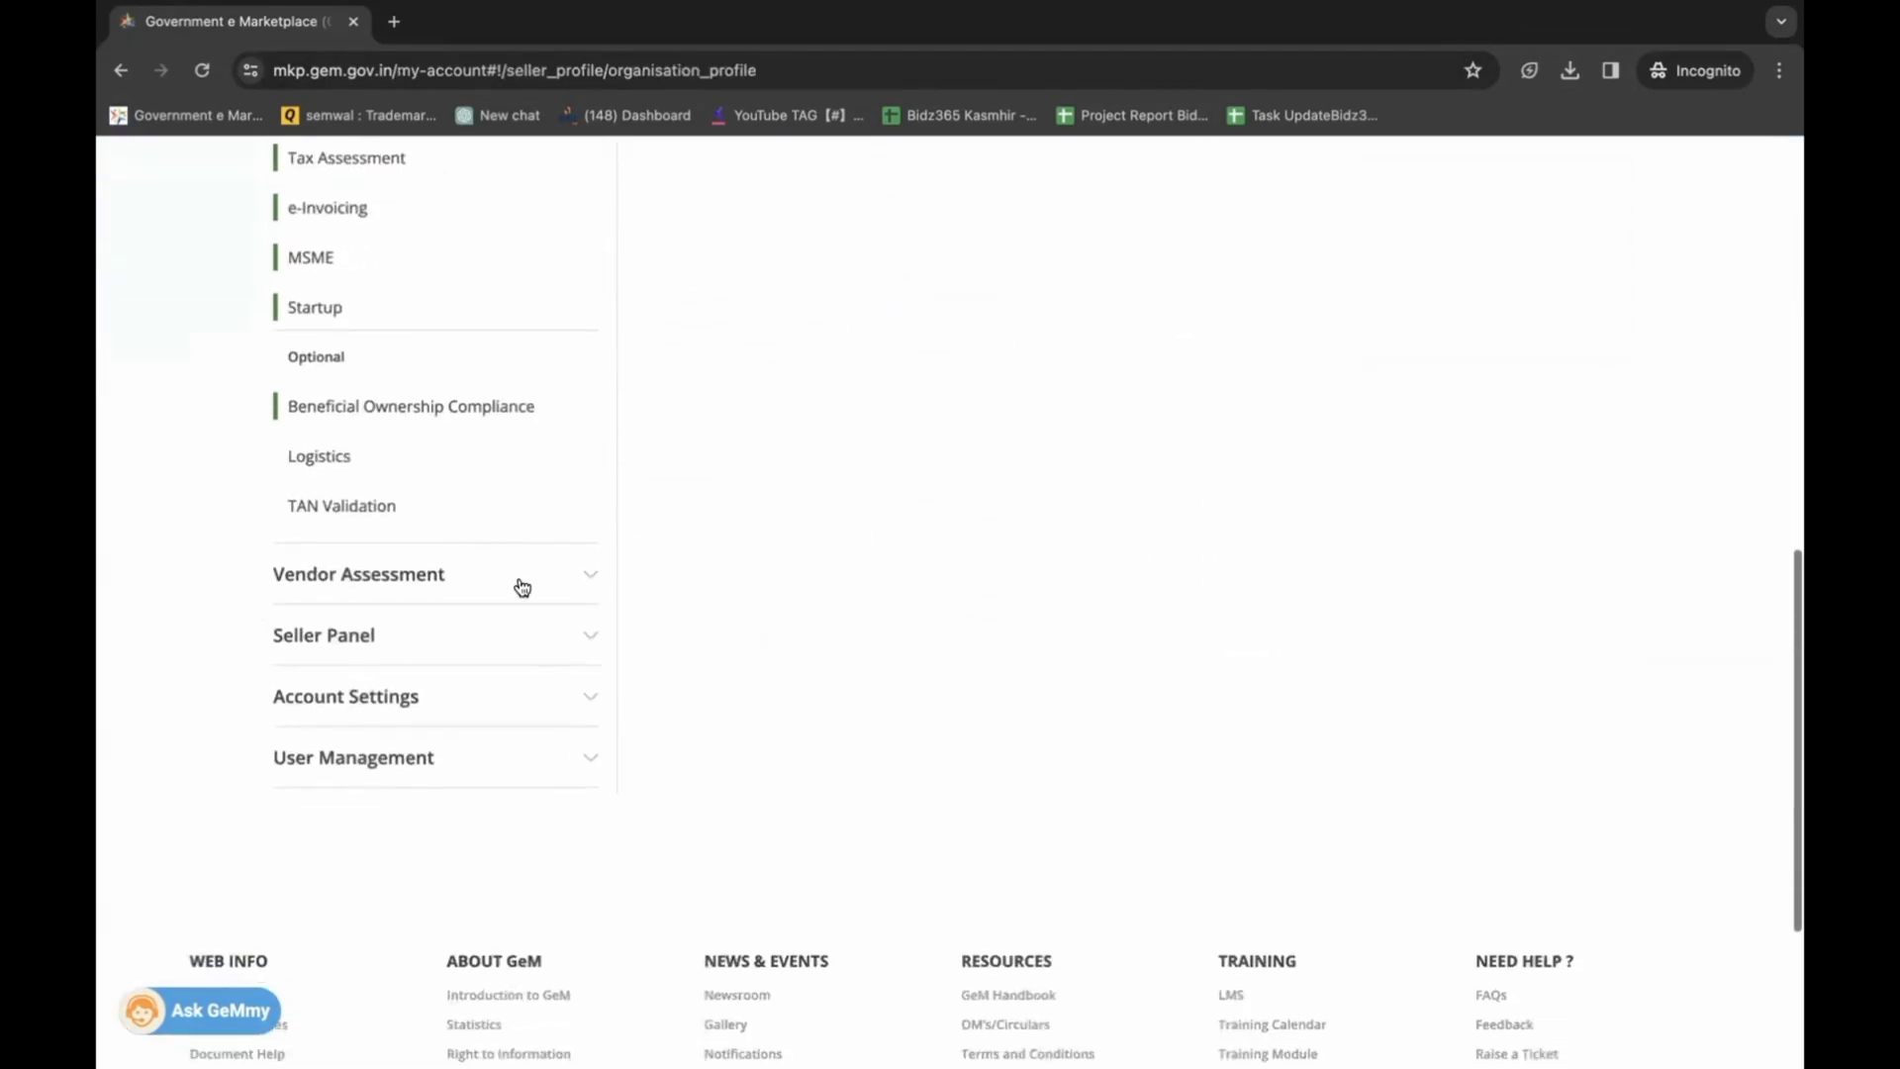
left_click(523, 588)
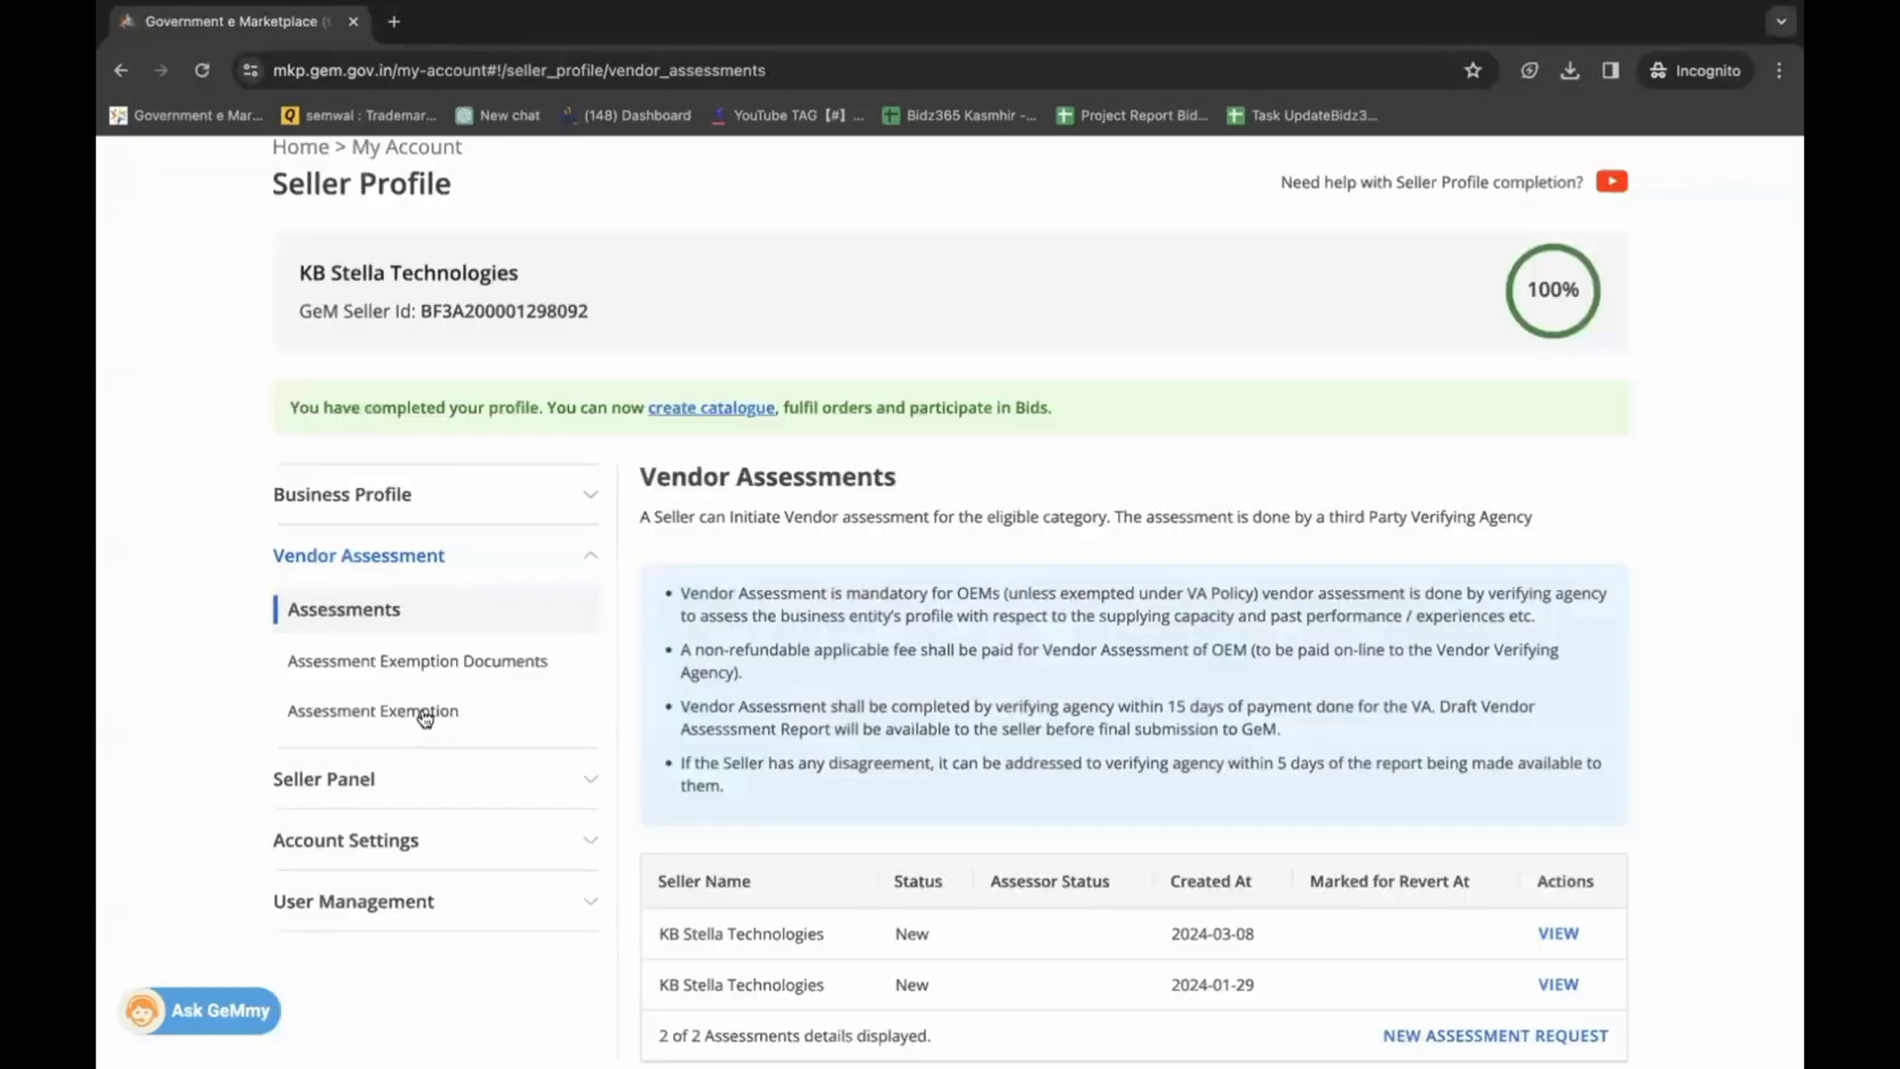
left_click(424, 713)
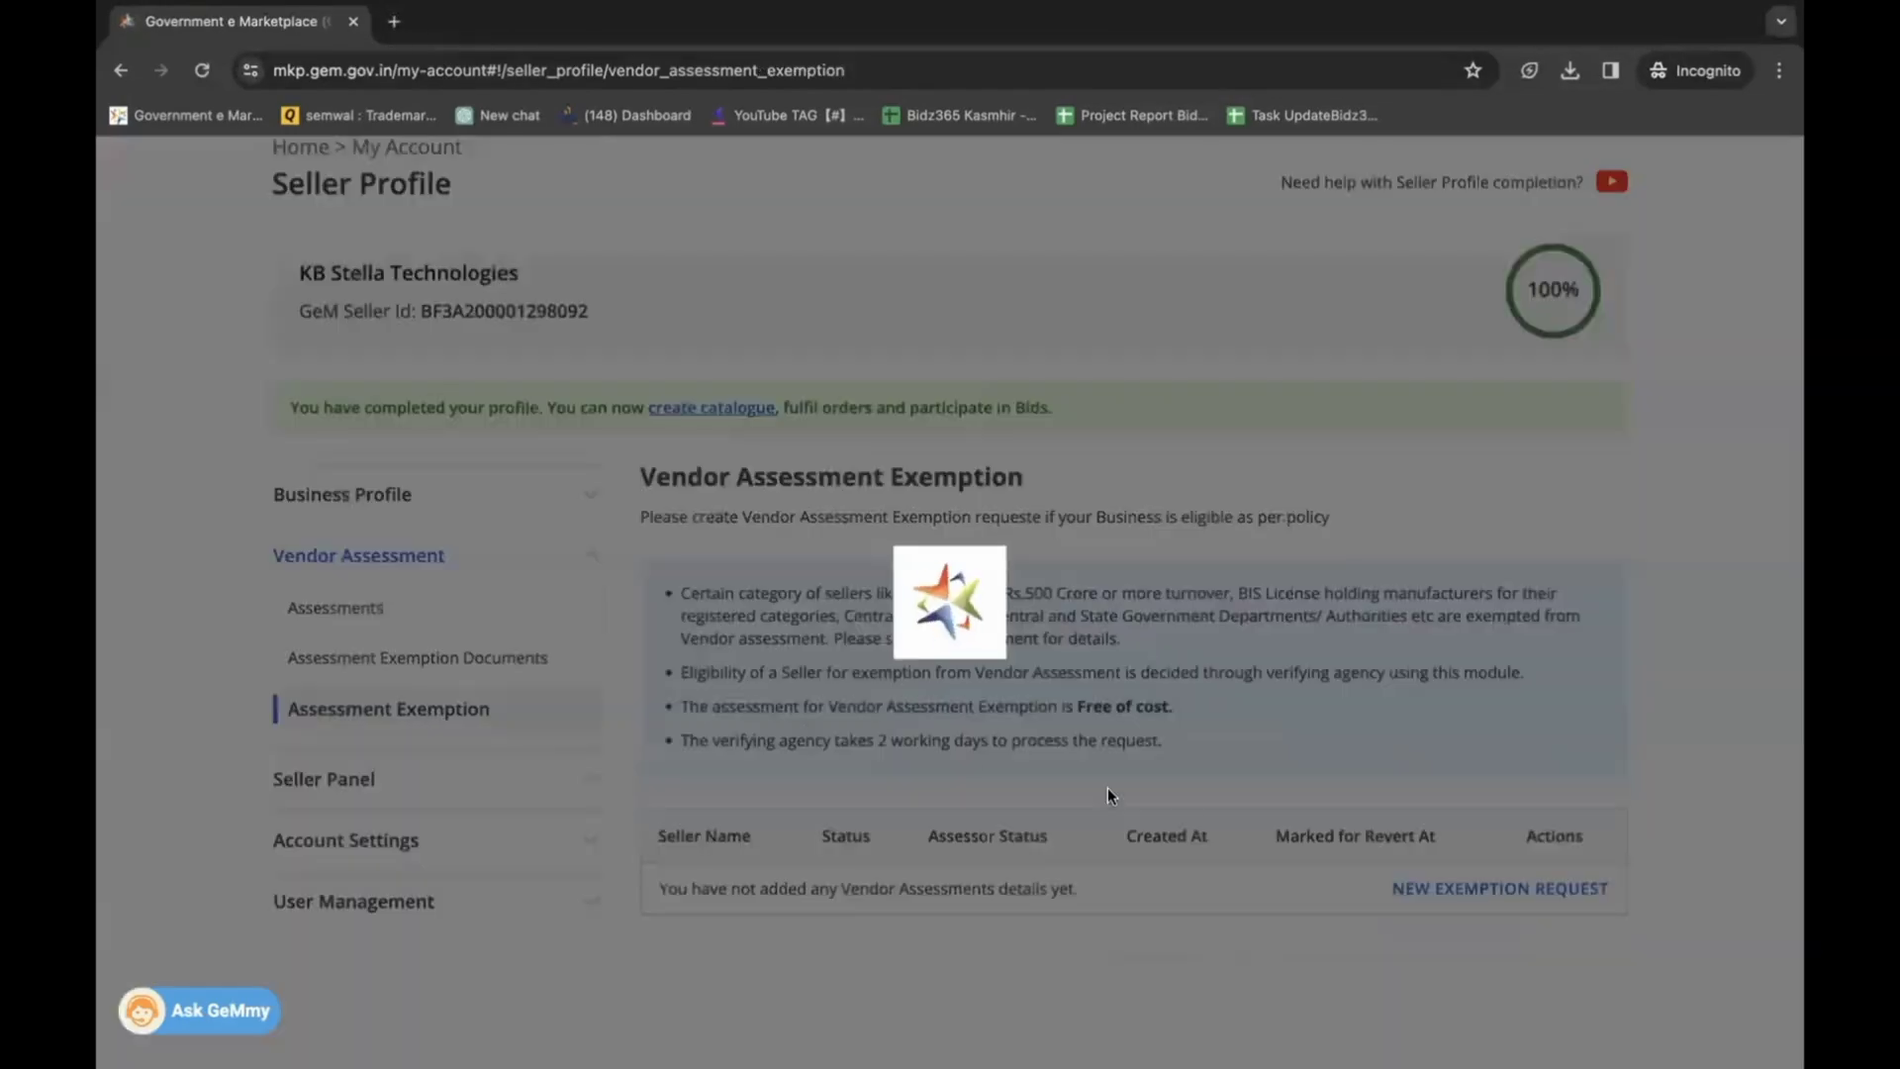
Step: Create a new vendor assessment exemption request as Manufacturers or OEMs
scroll(1185, 805, "down", 2)
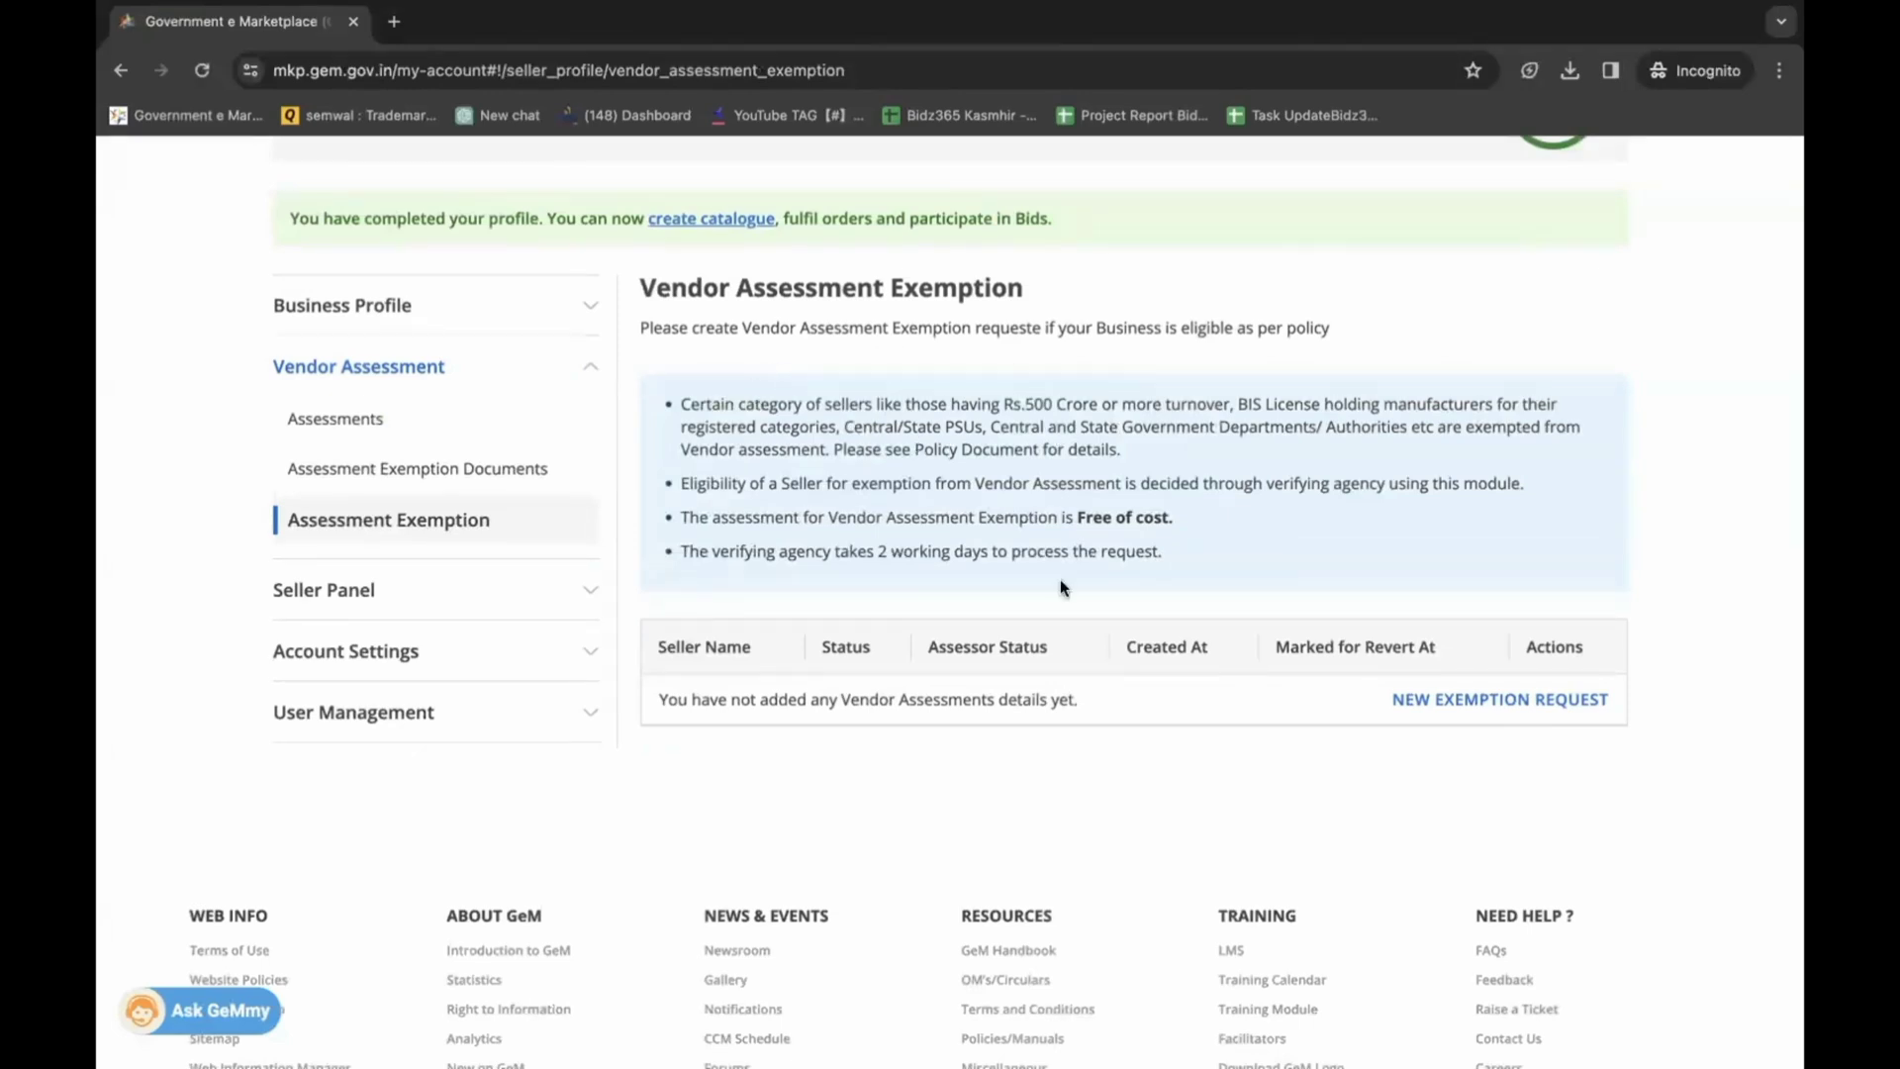
left_click(1467, 698)
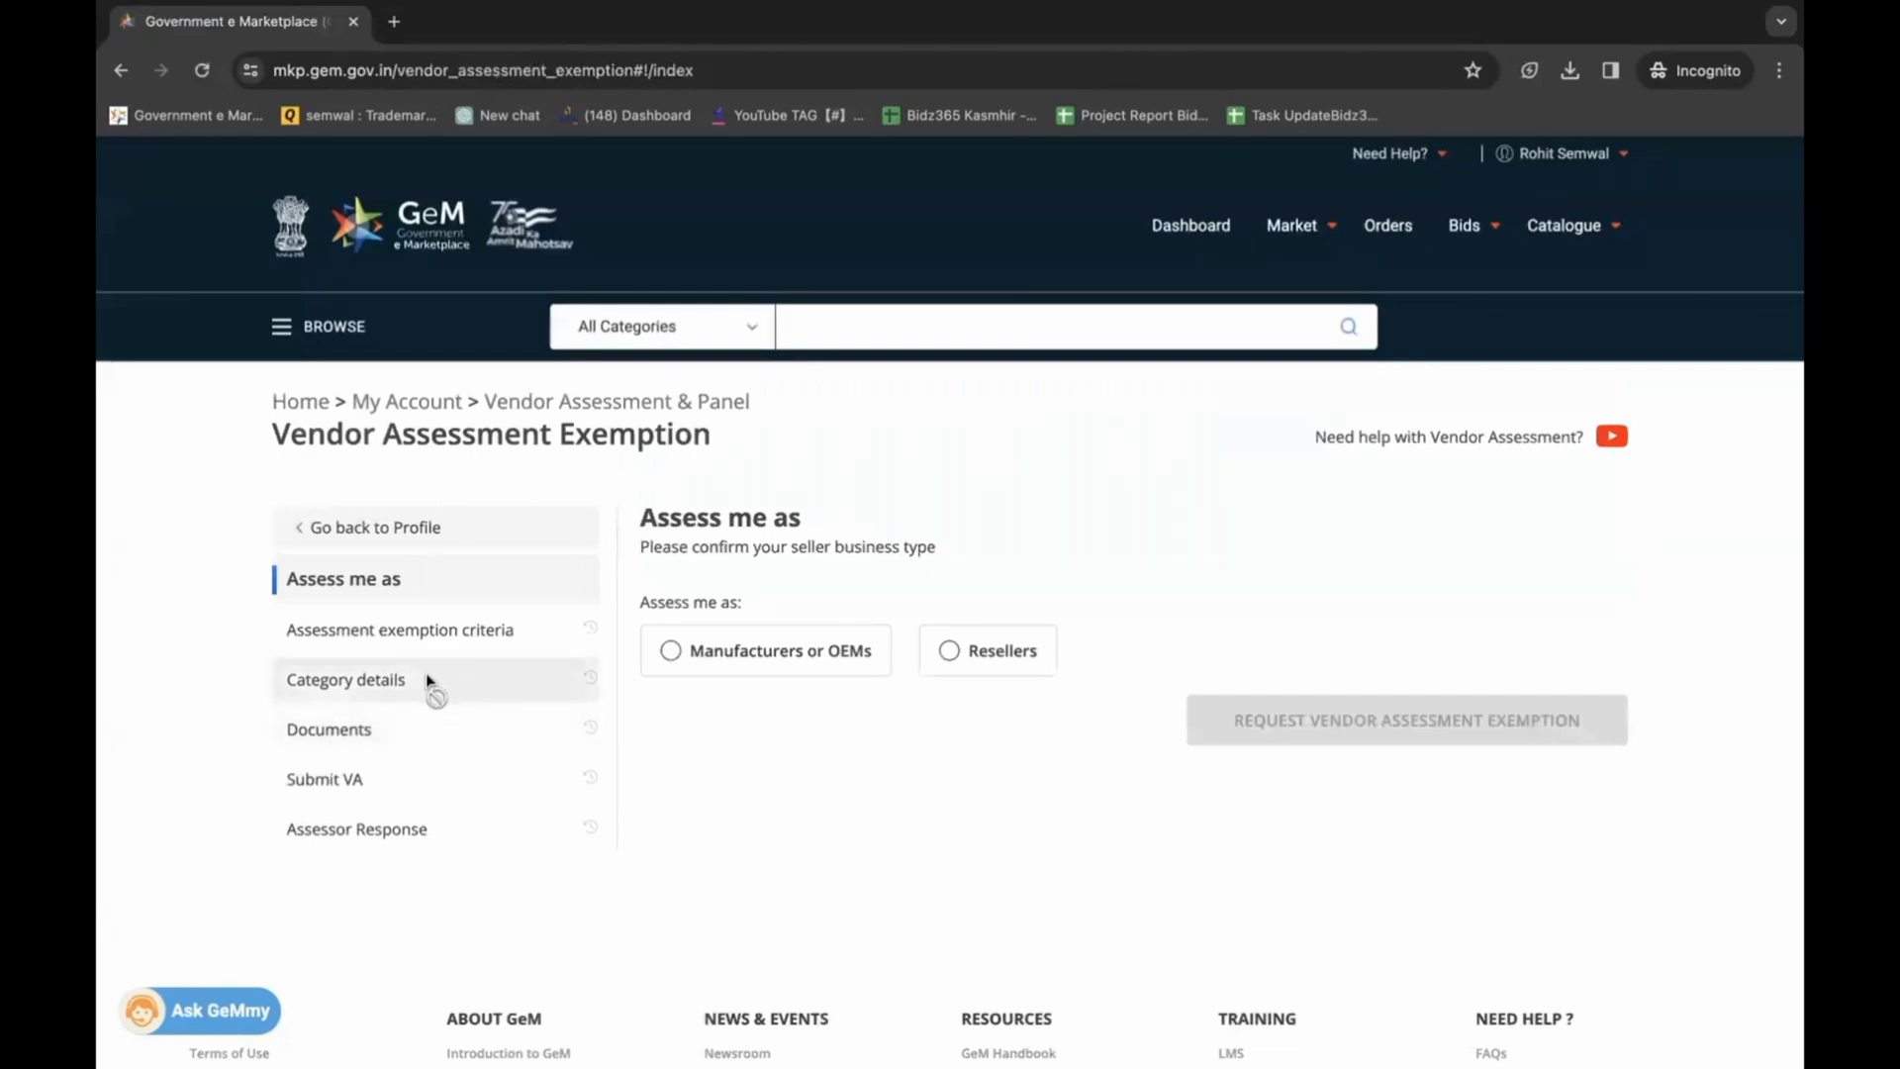
left_click(670, 650)
left_click(1415, 737)
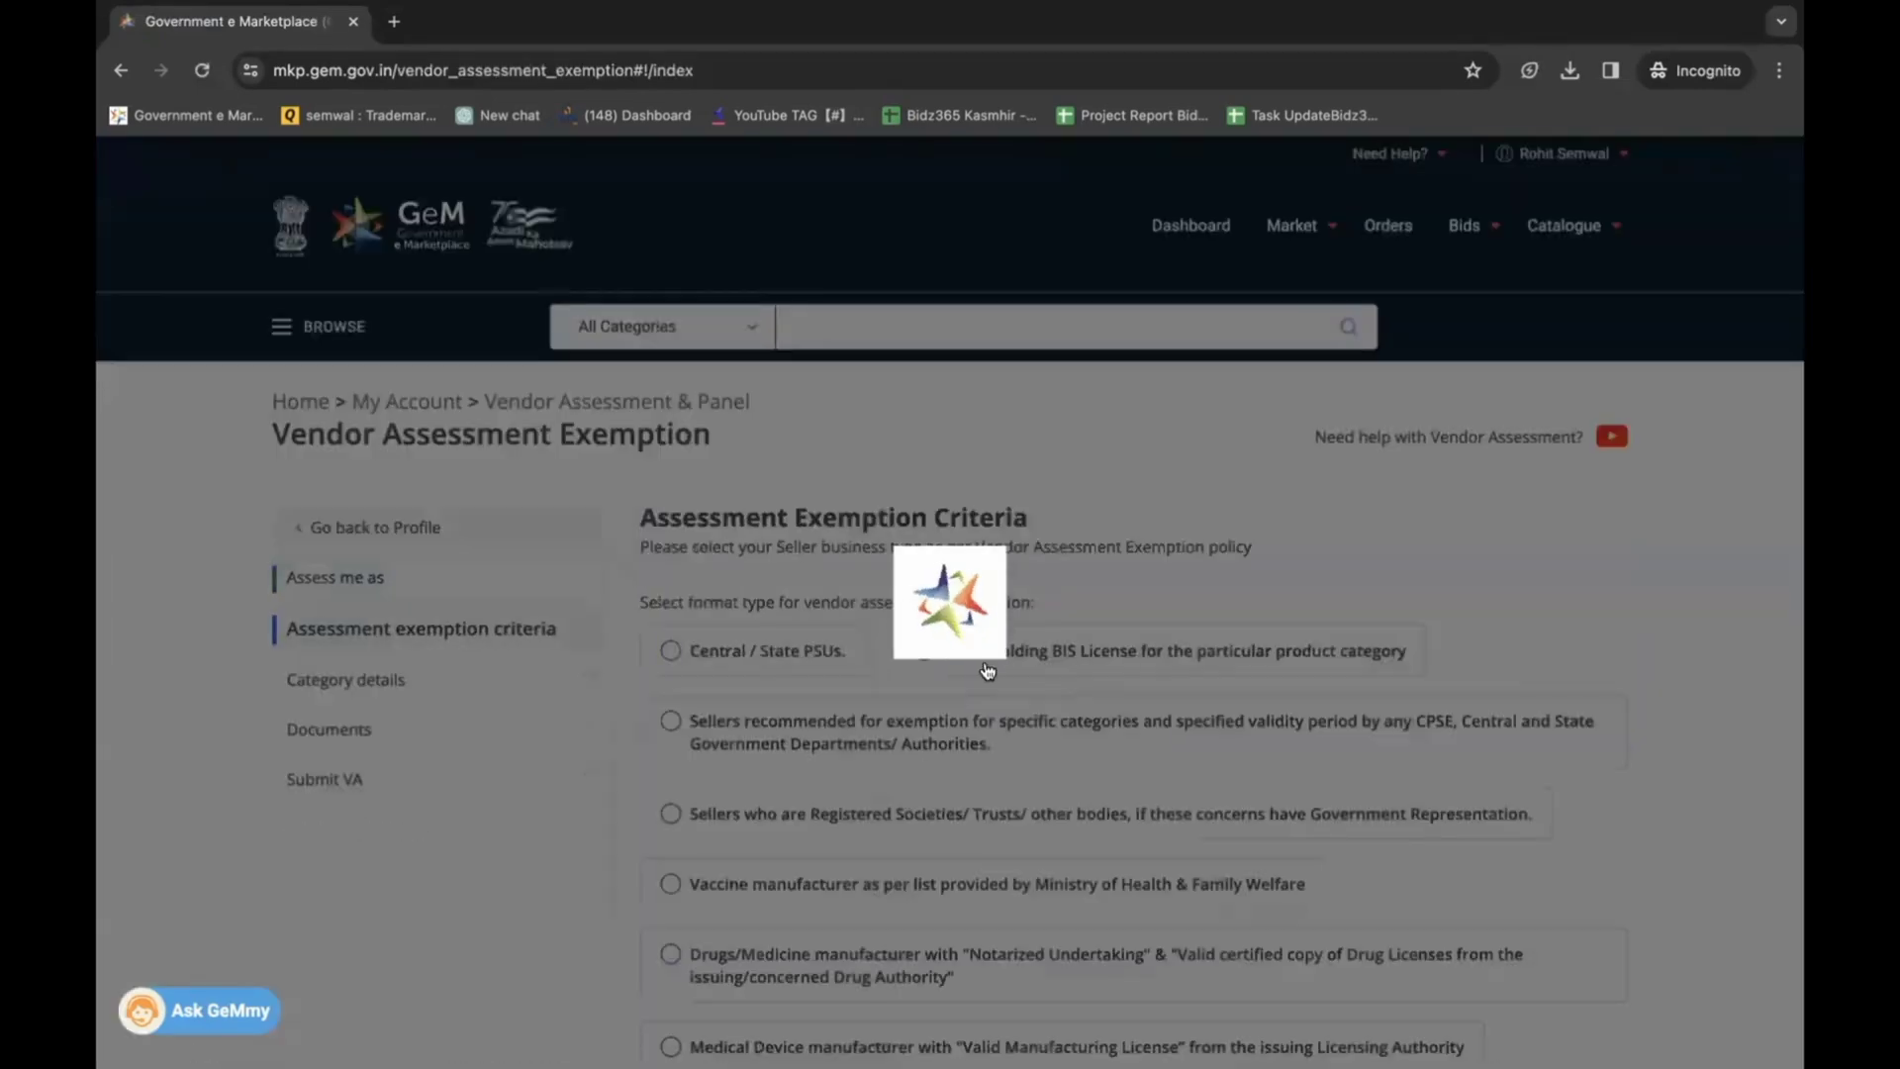